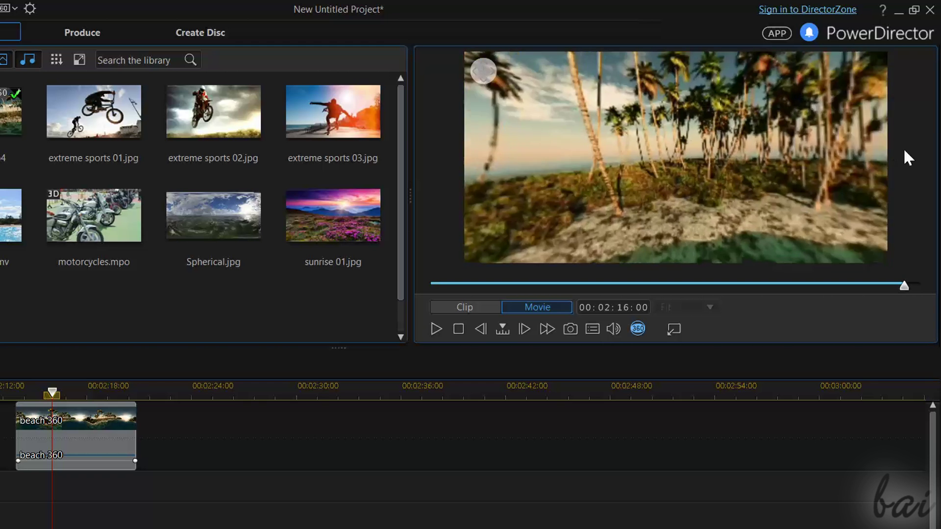
# Pan and play the 360° preview, then place the sunrise photo on video track 2
pyautogui.moveTo(716, 157); pyautogui.dragTo(471, 157)
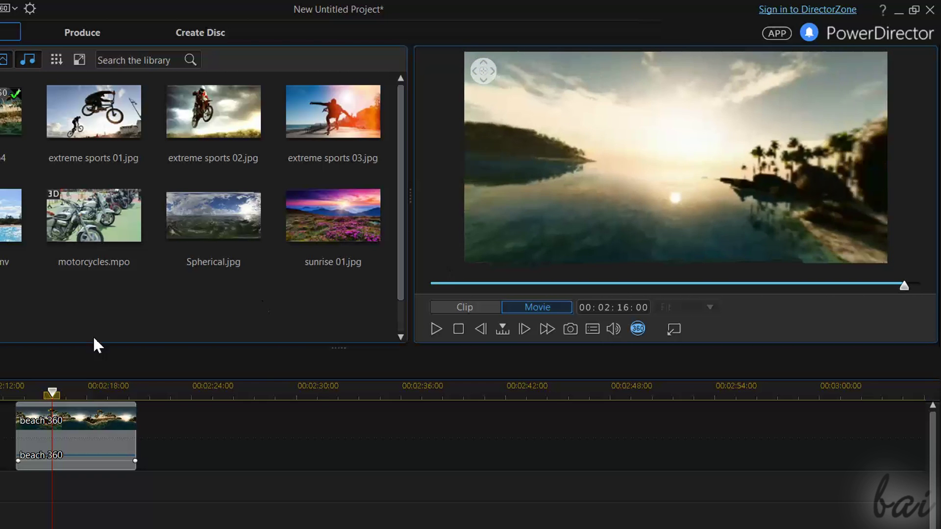
pyautogui.click(437, 329)
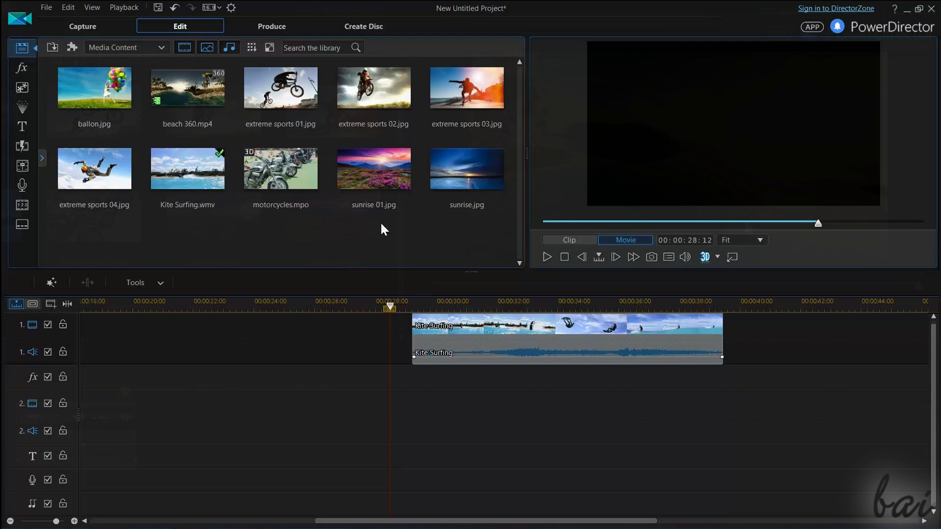
pyautogui.moveTo(374, 168); pyautogui.dragTo(260, 406)
pyautogui.click(472, 172)
pyautogui.moveTo(473, 172); pyautogui.dragTo(586, 402)
# In Produce, scrub back to the sunrise frame and open Create Disc menu authoring
pyautogui.click(260, 27)
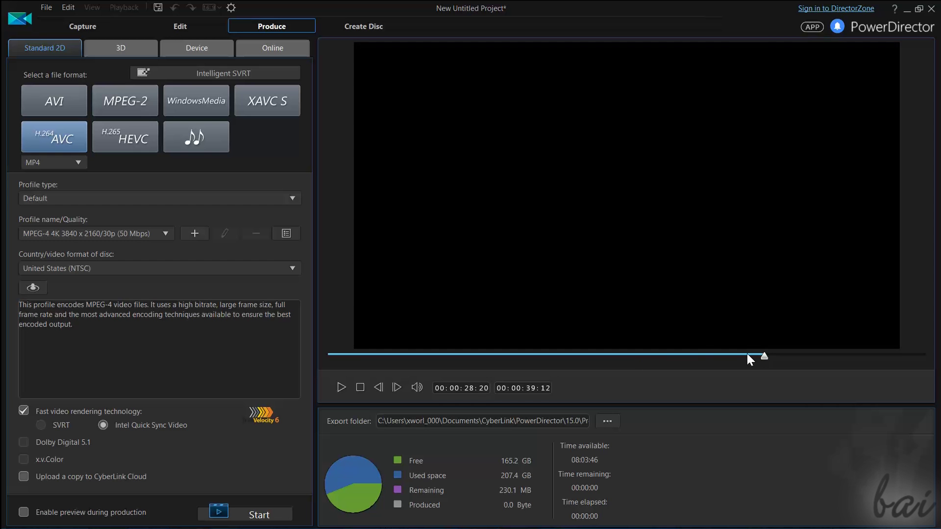
pyautogui.moveTo(743, 355); pyautogui.dragTo(726, 356)
pyautogui.click(374, 28)
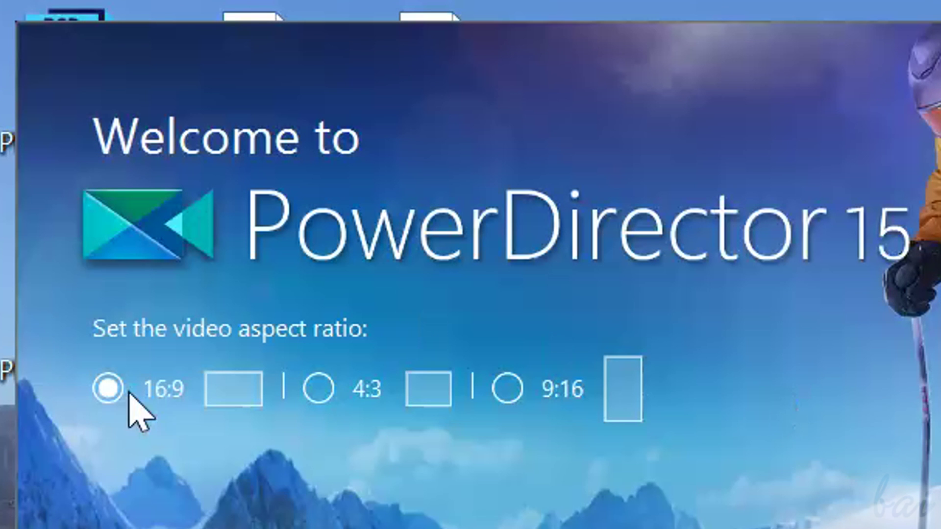
# Choose the 9:16 aspect ratio, stop playback, and pan the beach clip in 360° viewer mode
pyautogui.click(495, 390)
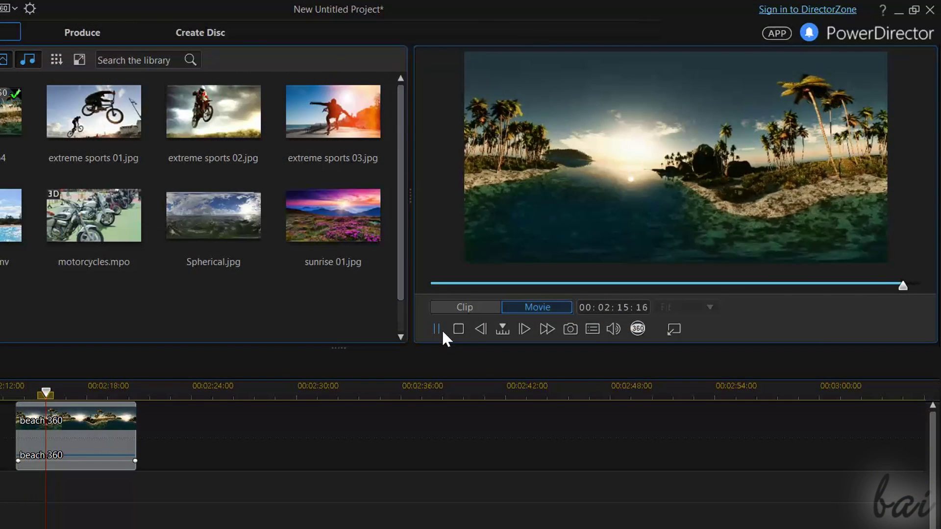
pyautogui.click(442, 332)
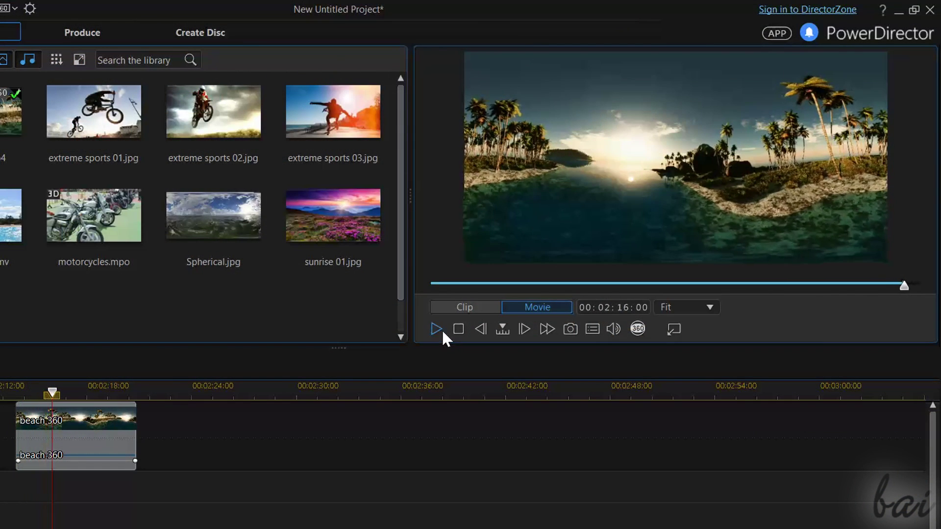
pyautogui.click(637, 331)
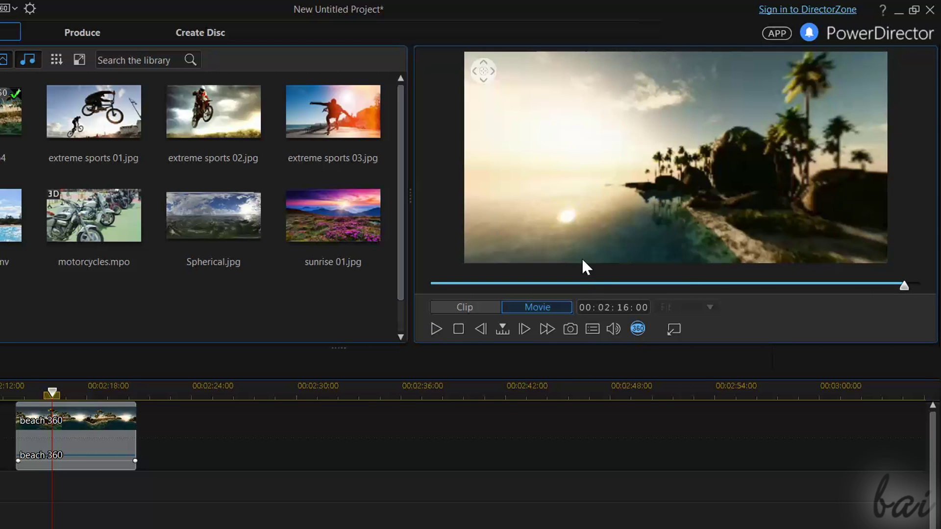
pyautogui.moveTo(577, 235); pyautogui.dragTo(586, 95)
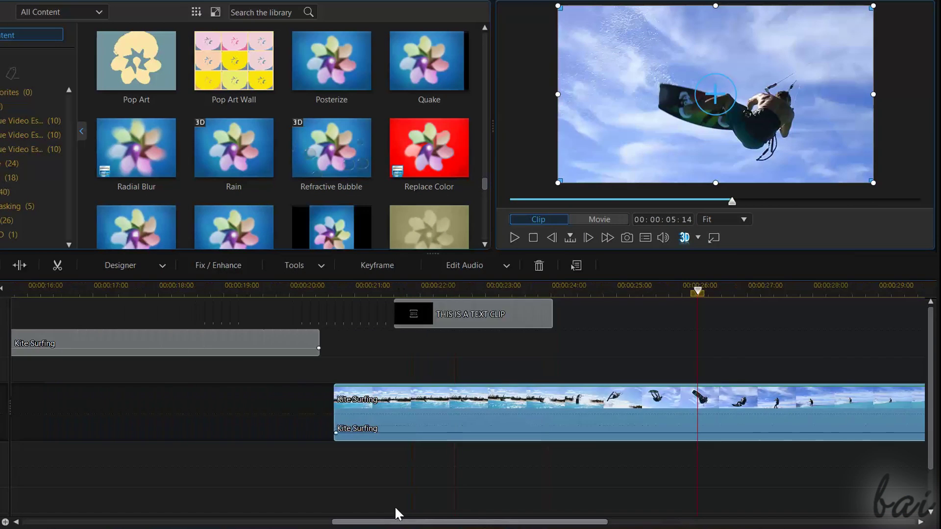
# Zoom the Full Feature Editor timeline out to show 0–26 seconds
pyautogui.moveTo(395, 511); pyautogui.dragTo(322, 503)
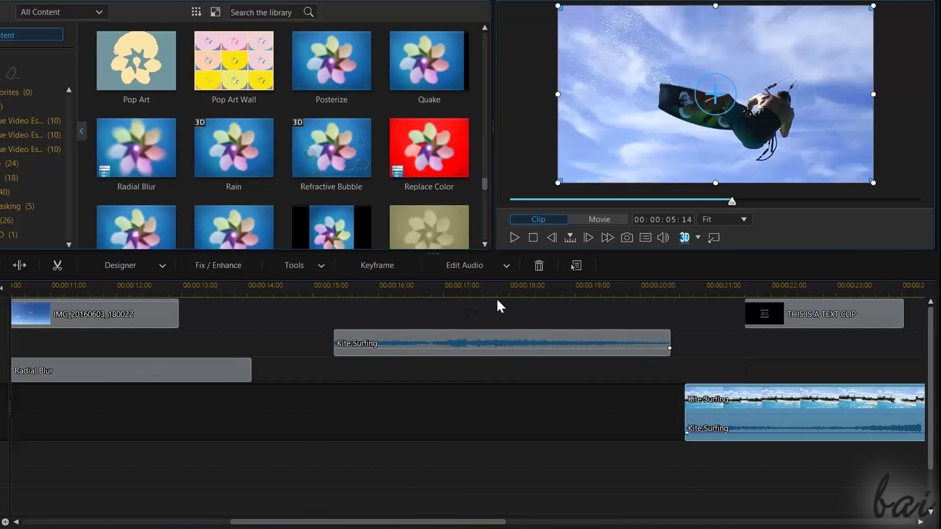
pyautogui.moveTo(505, 290); pyautogui.dragTo(210, 265)
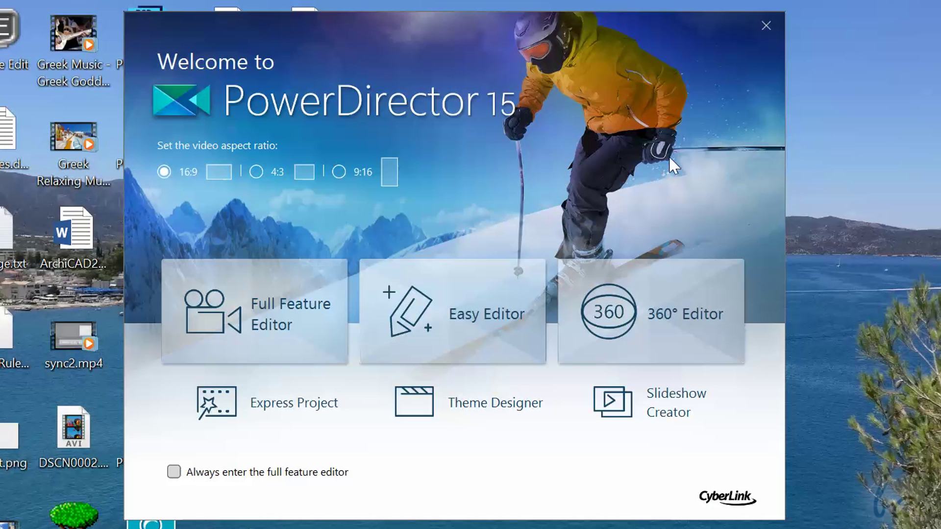
# In the Magic Movie Wizard, import four photos, choose the Original style, and advance to preview
pyautogui.click(473, 307)
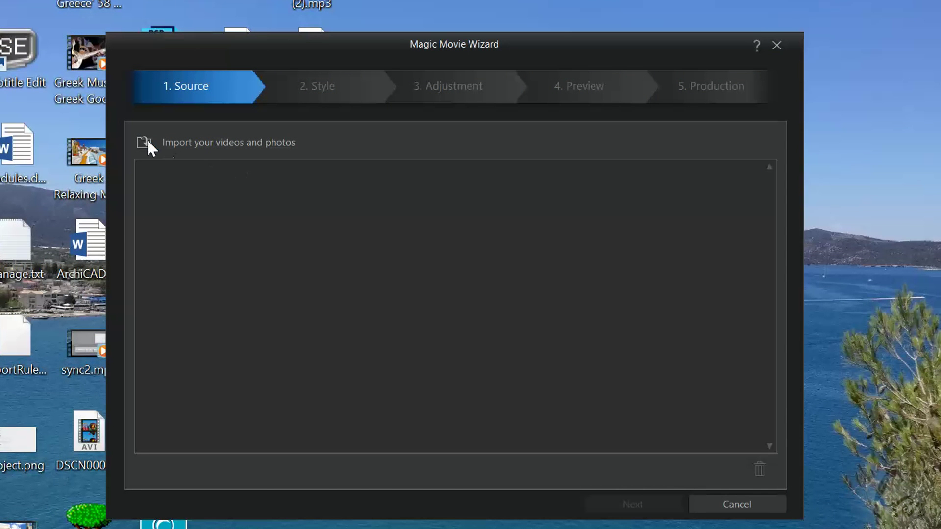
pyautogui.click(143, 145)
pyautogui.click(186, 143)
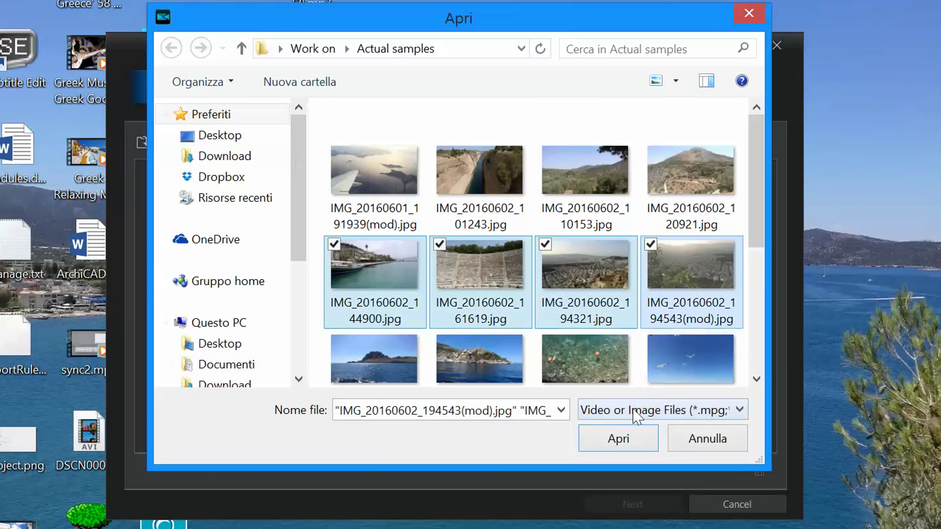
pyautogui.click(633, 438)
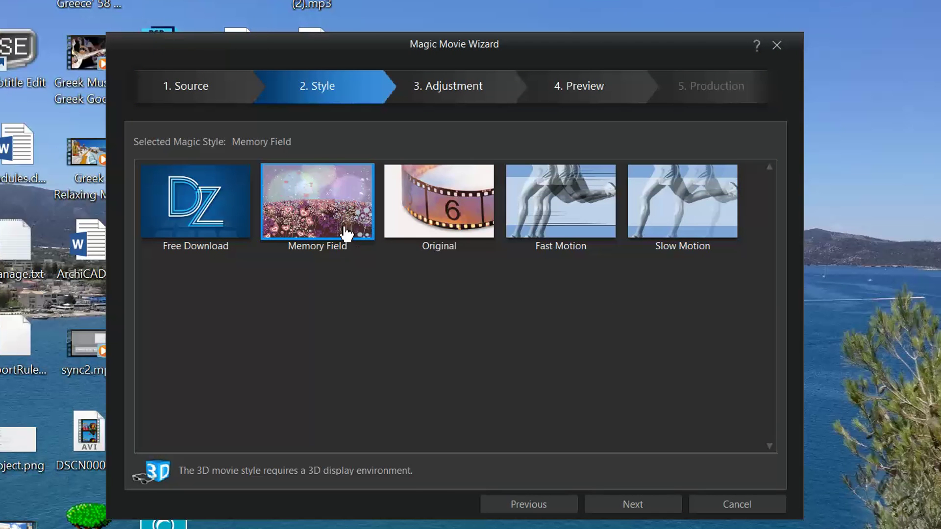
pyautogui.click(446, 217)
pyautogui.click(624, 507)
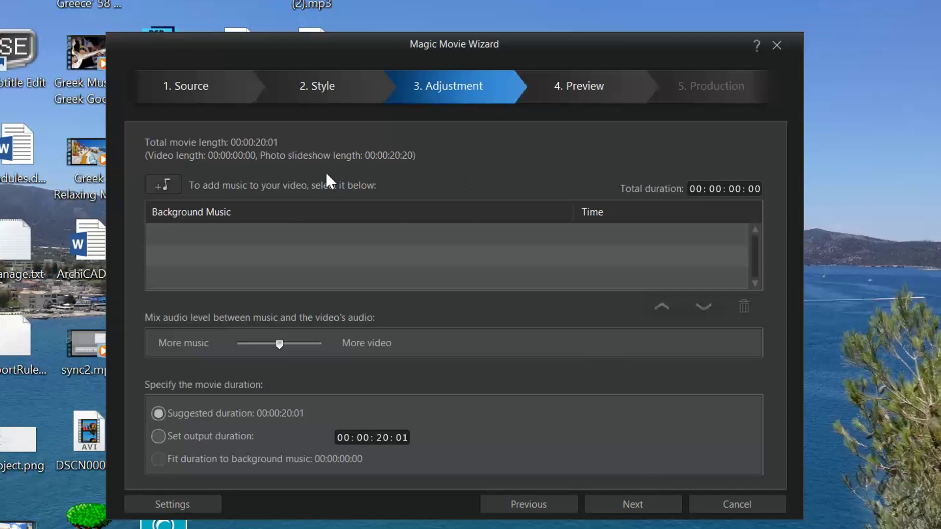
pyautogui.click(636, 510)
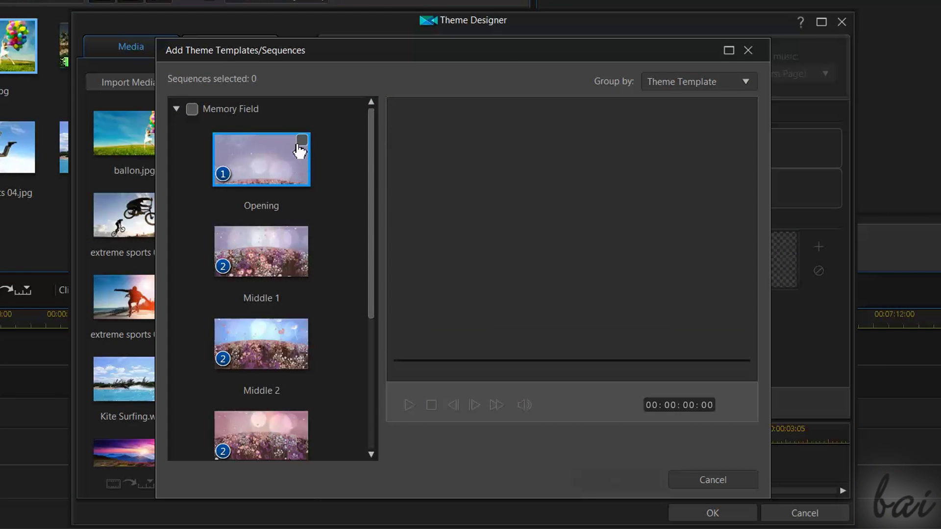
# Add the Memory Field Opening, Middle 1 and Middle 2 sequences in Theme Designer
pyautogui.click(301, 141)
pyautogui.click(301, 233)
pyautogui.click(302, 326)
pyautogui.press('Return')
pyautogui.click(332, 402)
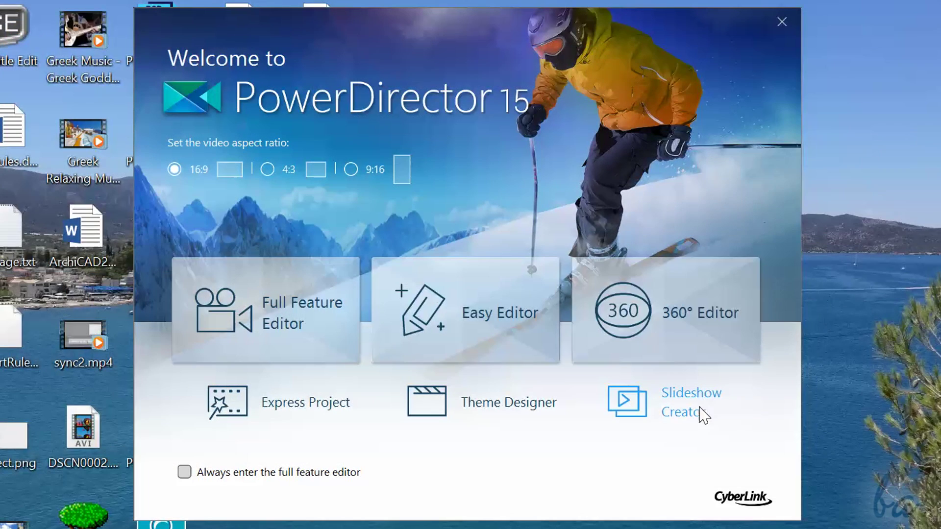
# Build a 3D-style slideshow of the photos in Slideshow Creator and play its preview
pyautogui.click(691, 416)
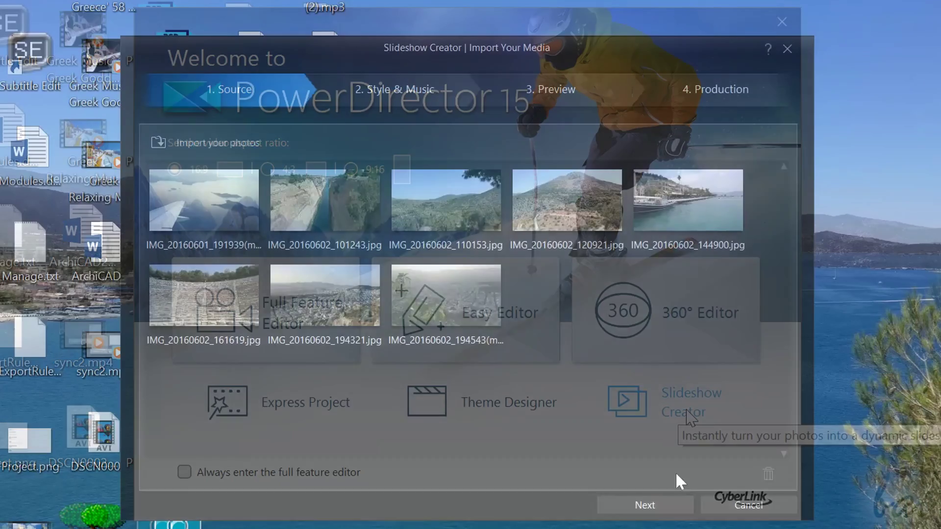
pyautogui.click(666, 505)
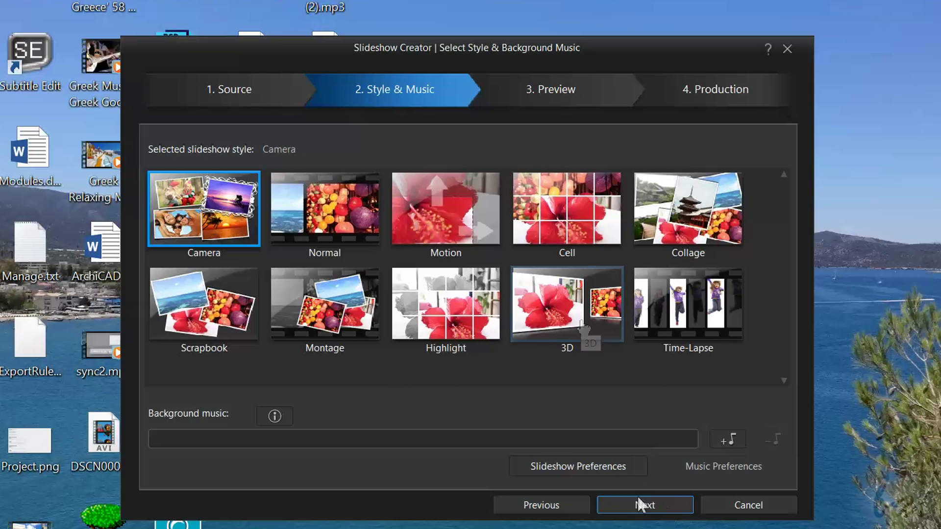
pyautogui.click(583, 327)
pyautogui.click(646, 505)
pyautogui.click(161, 474)
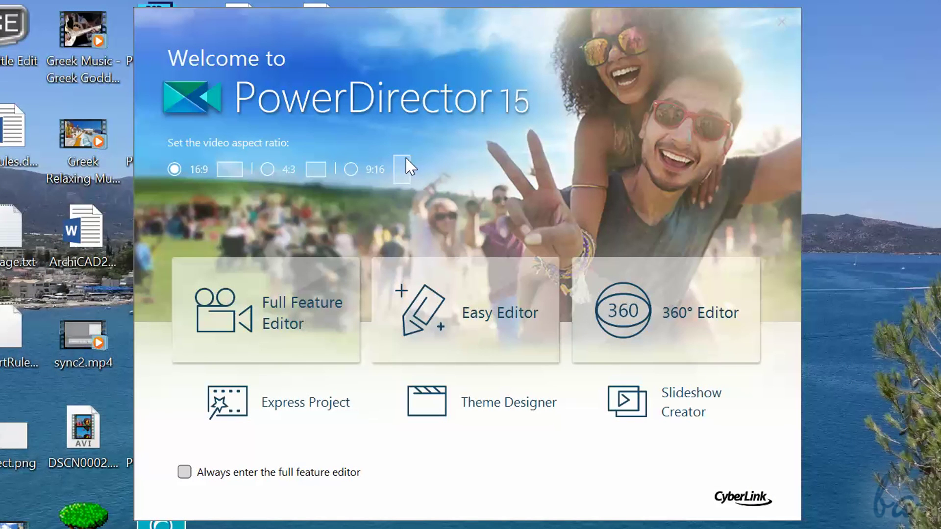
# In the Full Feature Editor, put Kite Surfing.wmv on track 1 and zoom the timeline in
pyautogui.click(224, 316)
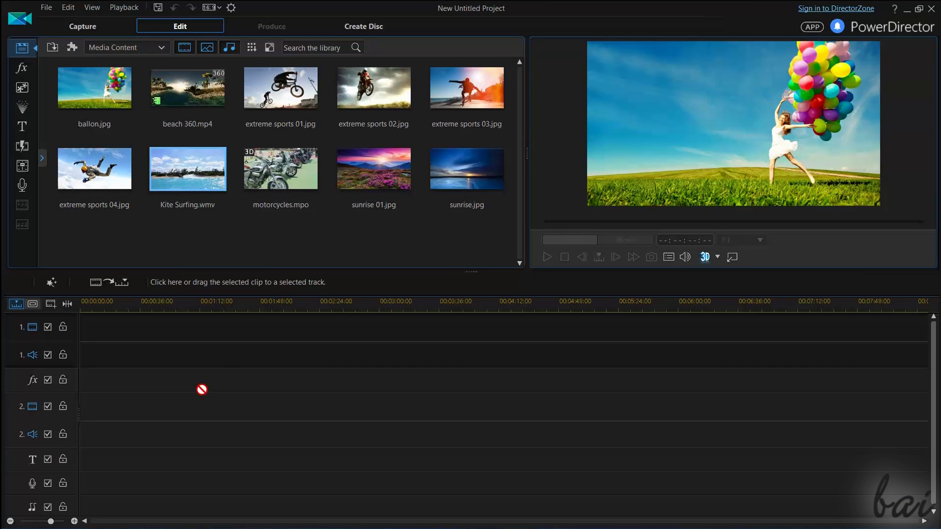
pyautogui.moveTo(188, 380); pyautogui.dragTo(128, 328)
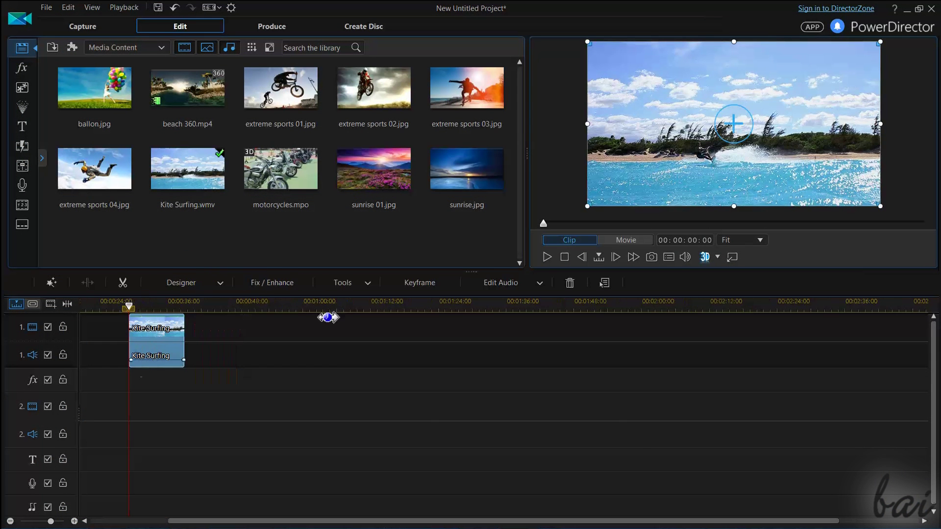
pyautogui.moveTo(328, 318); pyautogui.dragTo(472, 332)
pyautogui.moveTo(258, 307); pyautogui.dragTo(484, 320)
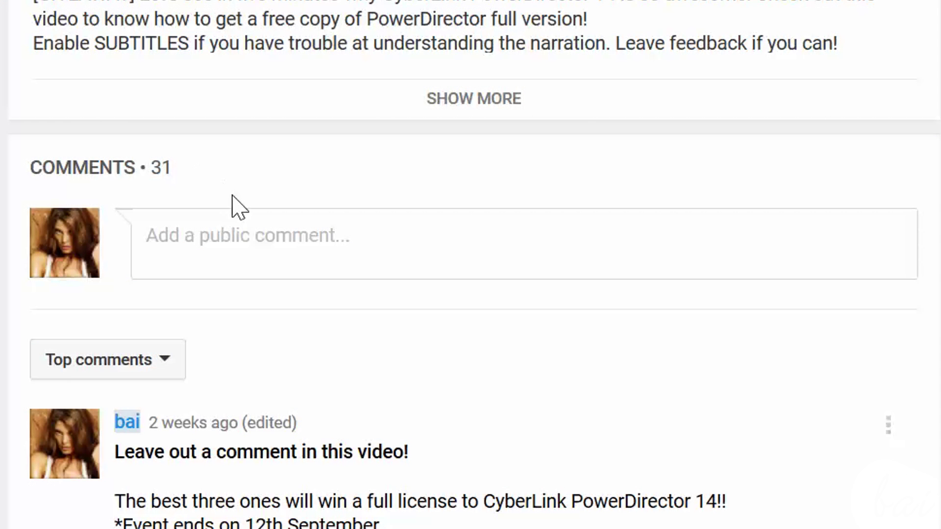
# Write a public comment saying PowerDirector 15 will help with upcoming projects, slideshows and more
pyautogui.click(246, 234)
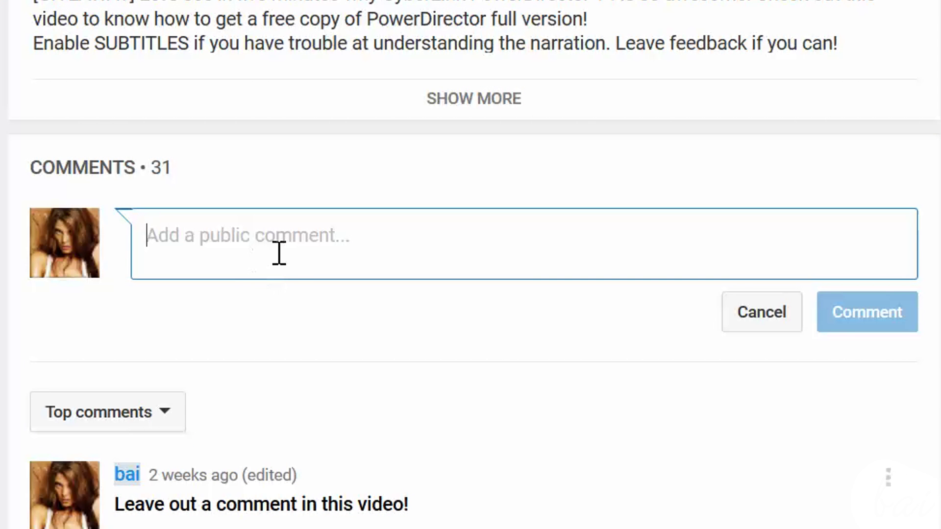
pyautogui.write('I think PowerDirector 15 would help me a lo')
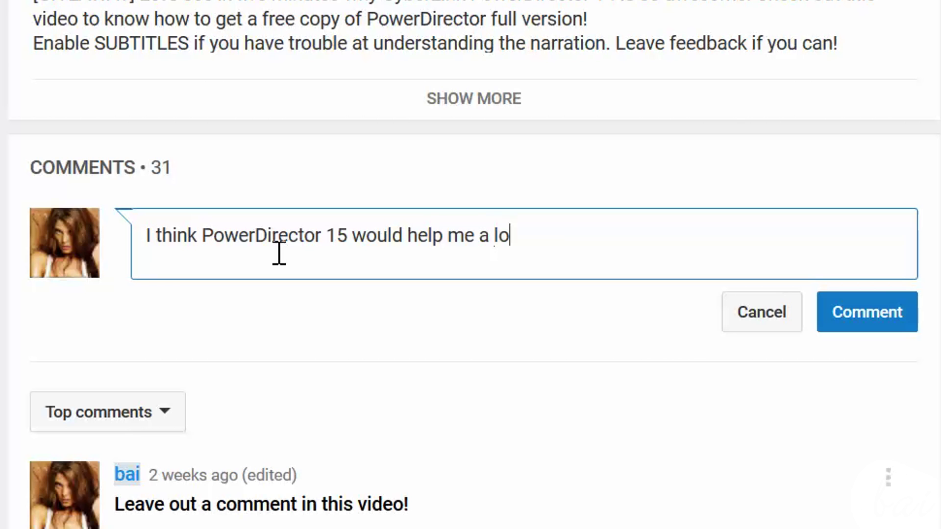
pyautogui.write('t with my next projects, slideshows')
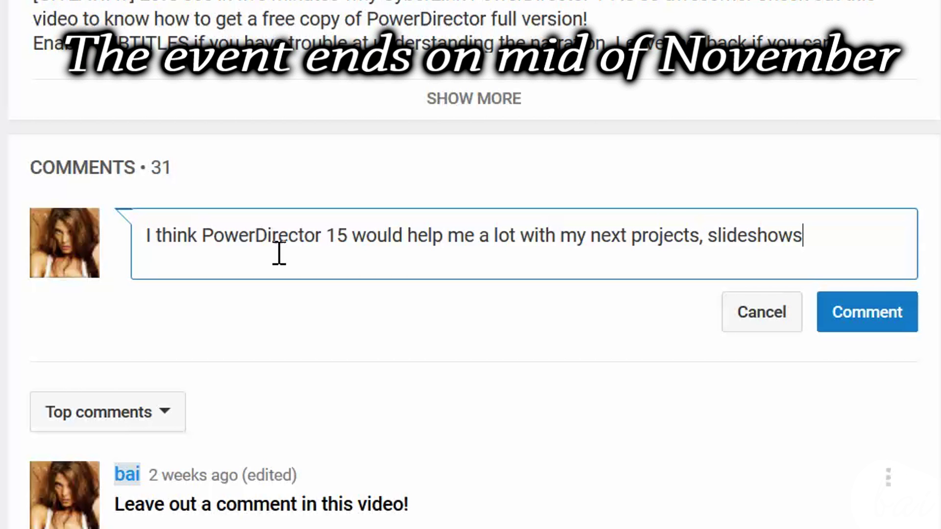
pyautogui.write('more!')
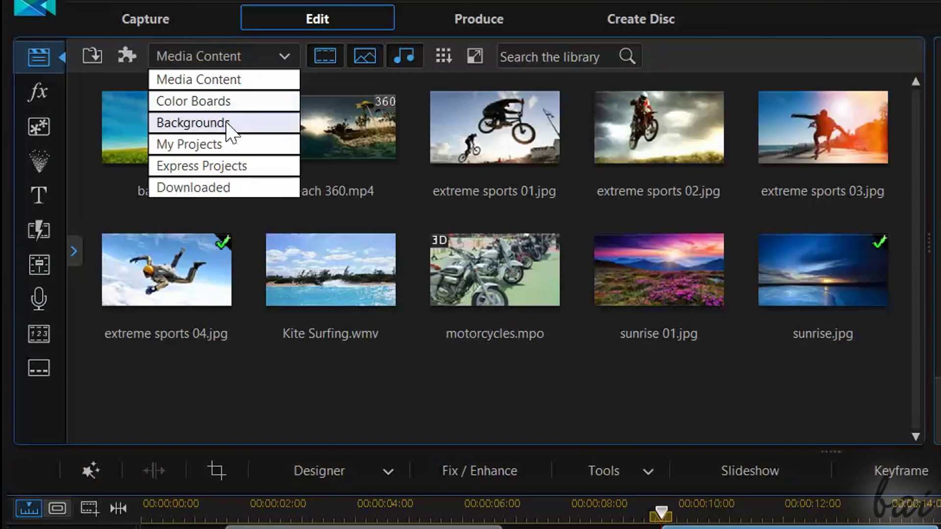
# Browse the library's background images, saved projects and express project templates
pyautogui.click(229, 126)
pyautogui.click(228, 132)
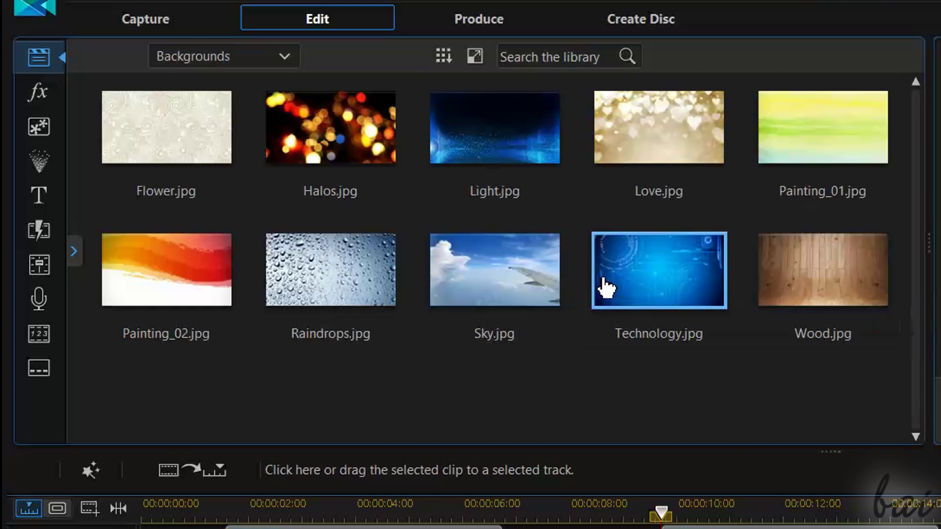
pyautogui.click(292, 56)
pyautogui.click(253, 145)
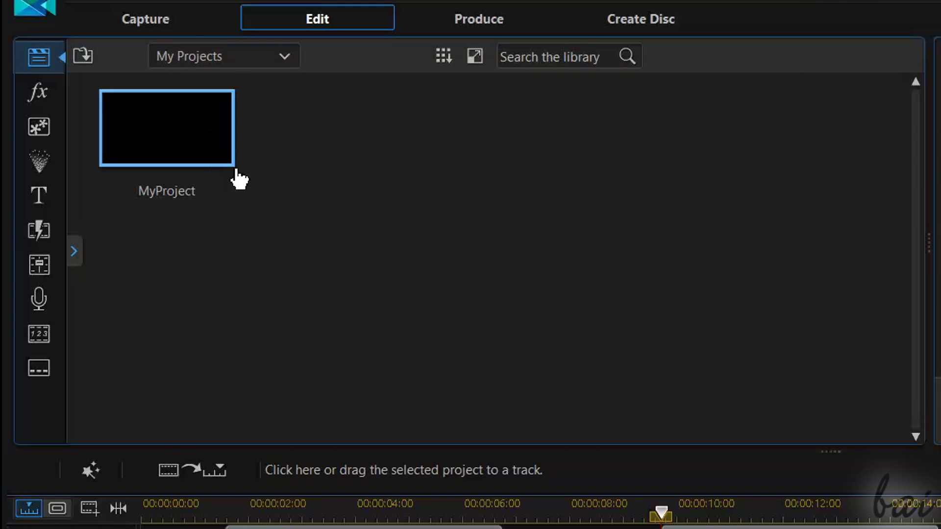
pyautogui.click(287, 57)
pyautogui.click(253, 165)
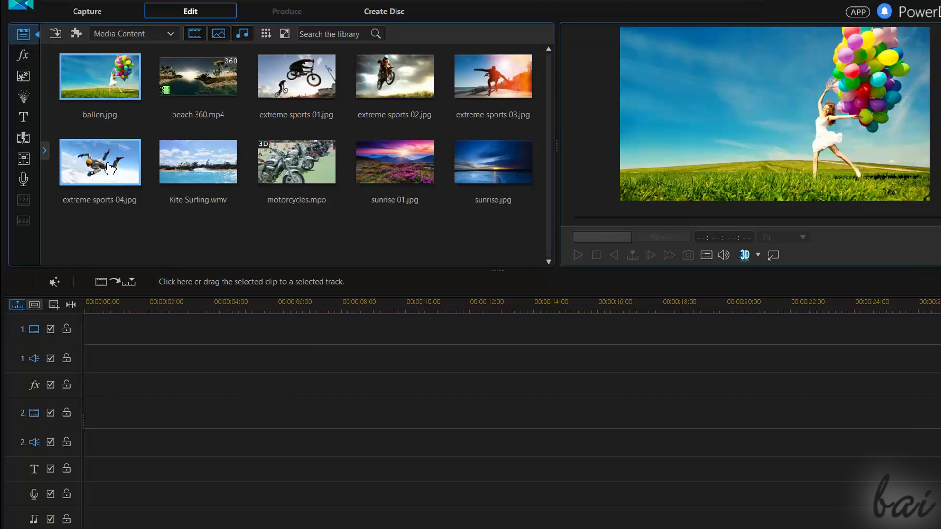
# Place extreme sports 04 on video track 1 and add folder photos including IMG_20160603_180022
pyautogui.moveTo(100, 162); pyautogui.dragTo(135, 362)
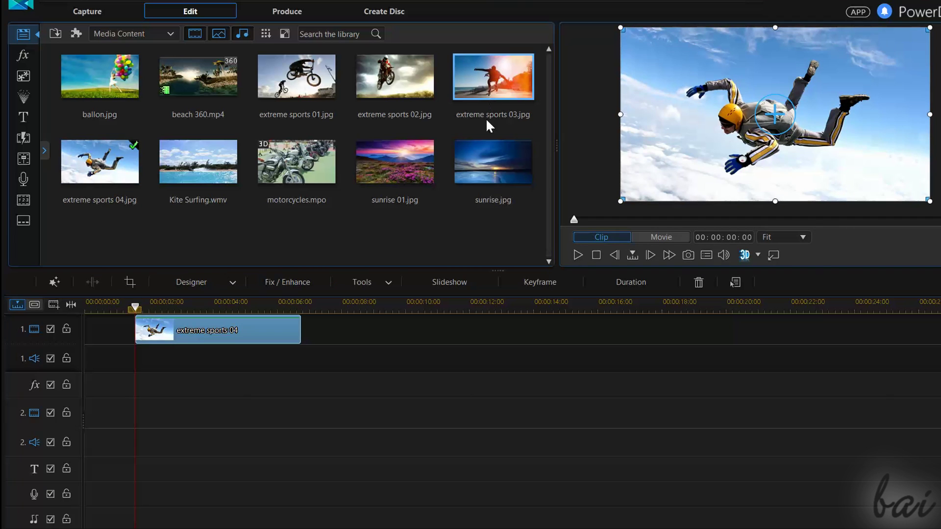
pyautogui.moveTo(493, 164); pyautogui.dragTo(397, 337)
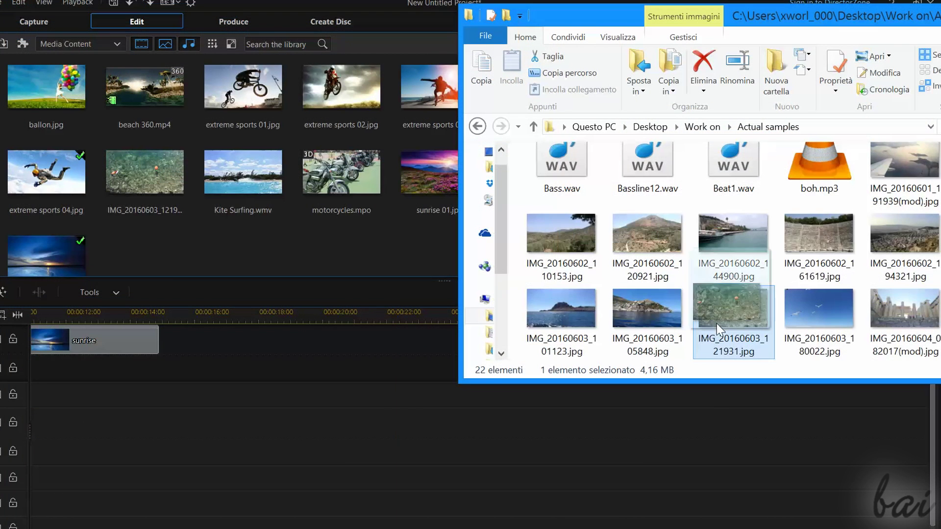
pyautogui.moveTo(716, 313); pyautogui.dragTo(289, 428)
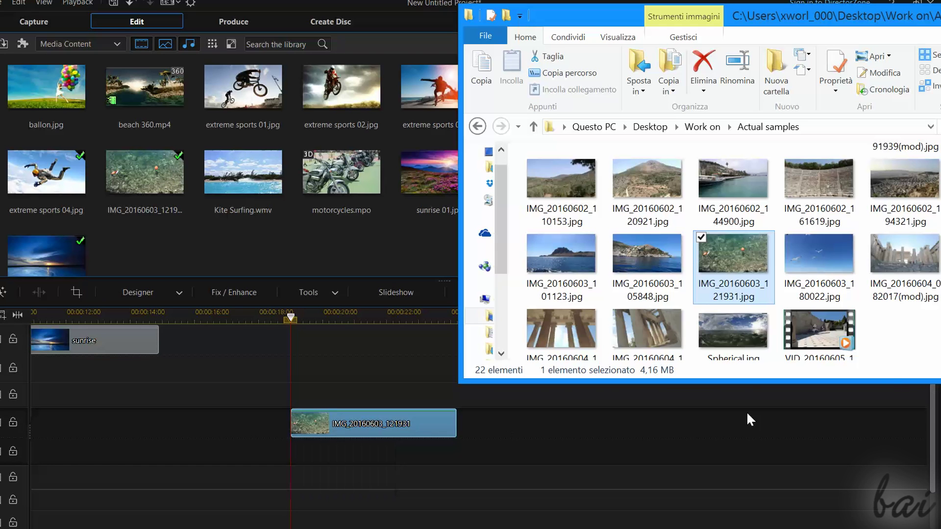
pyautogui.moveTo(834, 264); pyautogui.dragTo(307, 336)
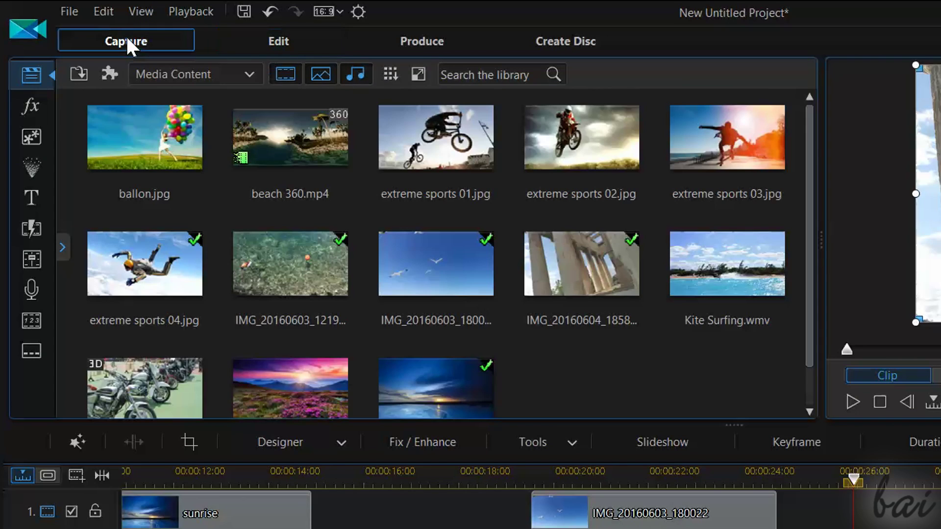
# Launch Screen Recorder from the Capture module's capture-from-screen option
pyautogui.click(127, 40)
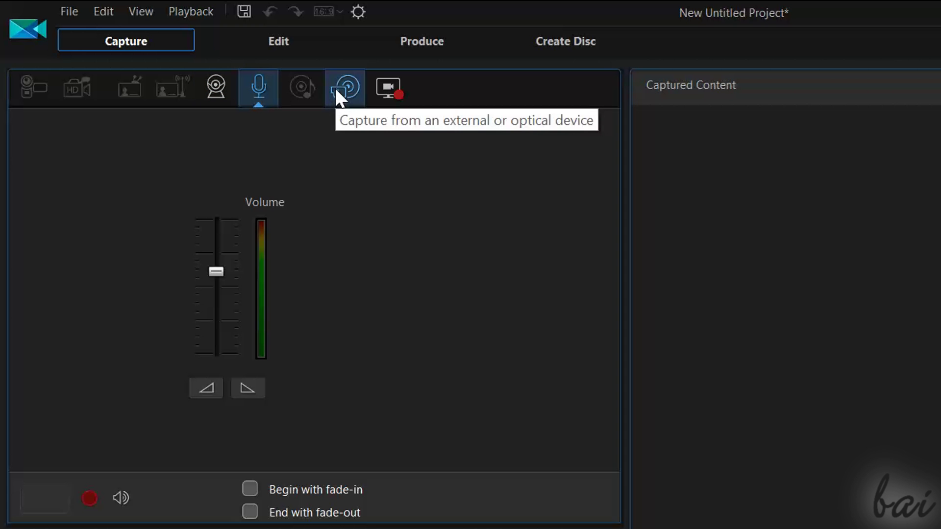
pyautogui.click(387, 91)
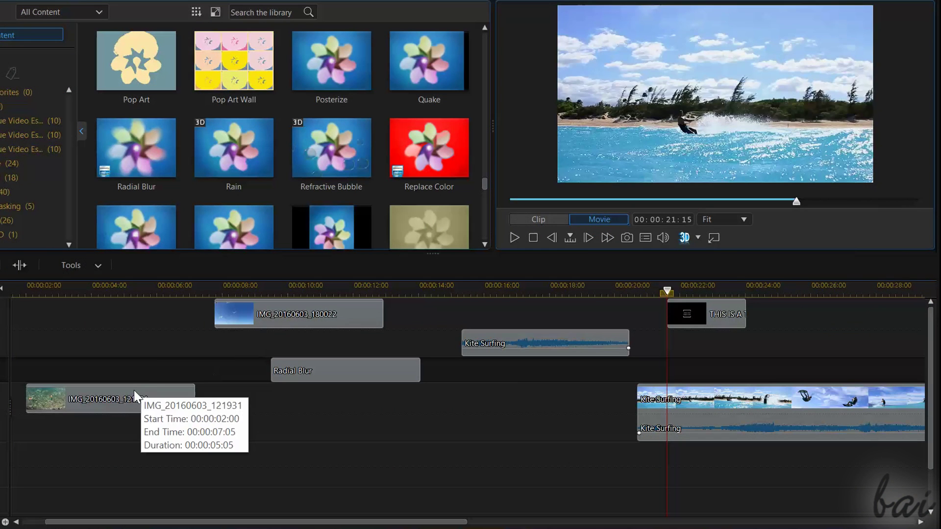
# Preview the IMG_20160603_121931, seagull, water and Kite Surfing clips, scrubbing through Kite Surfing
pyautogui.click(135, 397)
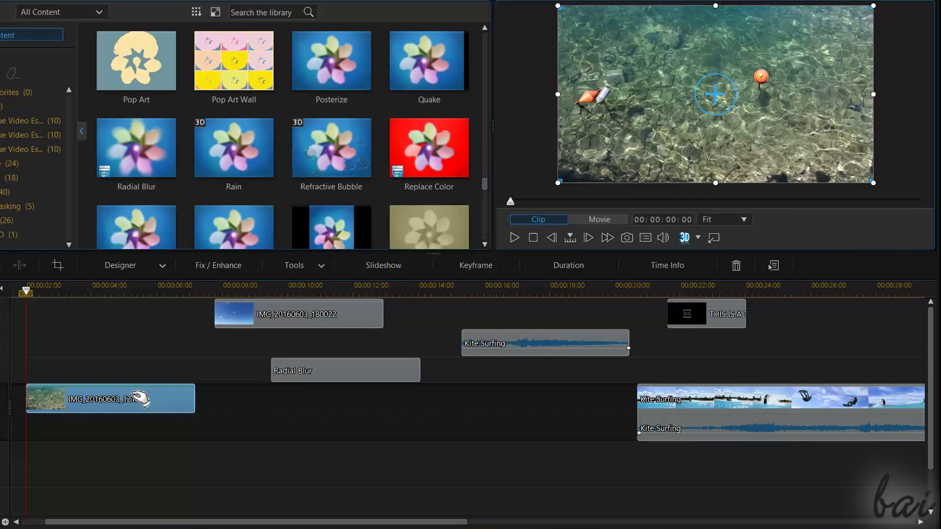
pyautogui.click(316, 321)
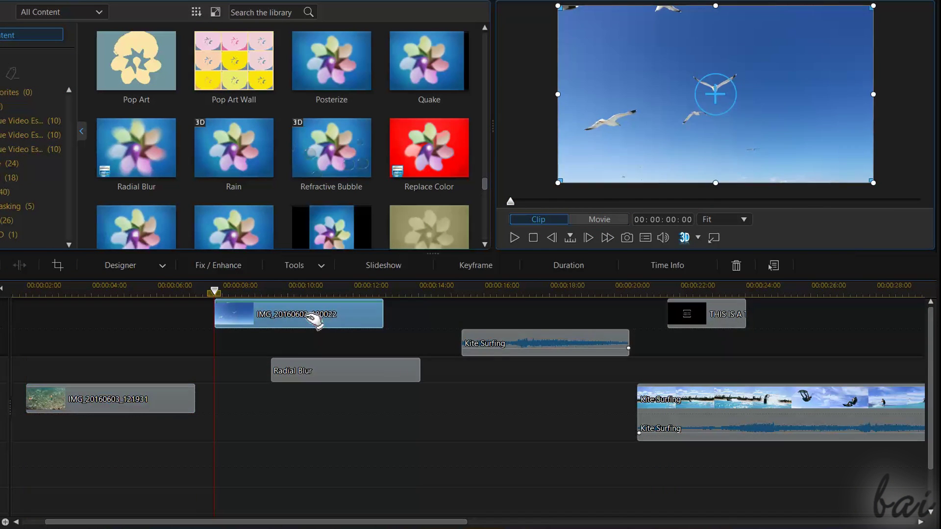
pyautogui.click(179, 404)
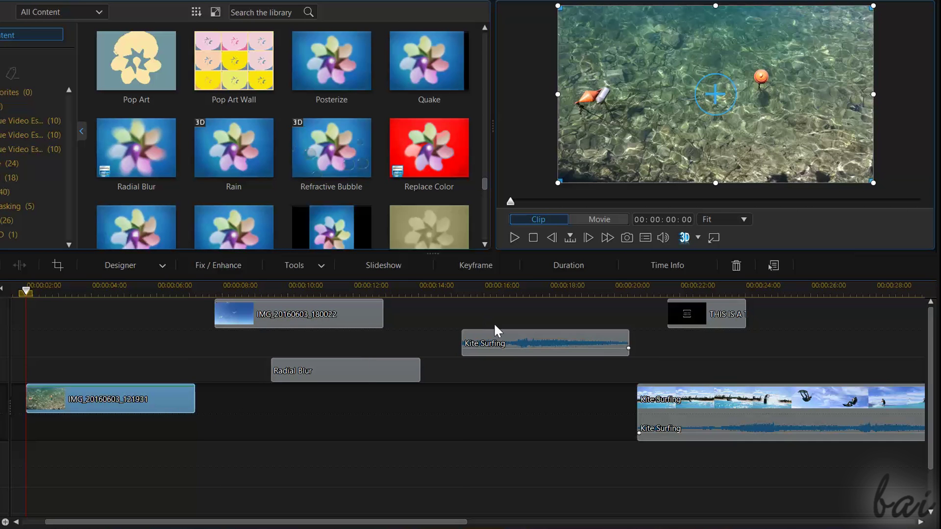
pyautogui.click(510, 341)
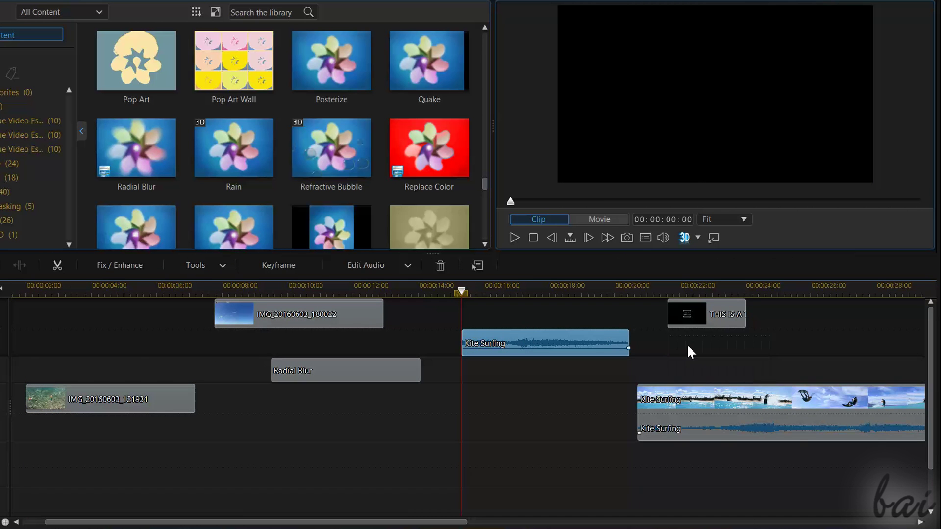
pyautogui.click(696, 392)
pyautogui.moveTo(490, 289); pyautogui.dragTo(451, 286)
pyautogui.scroll(-2, 542, 462)
pyautogui.scroll(4, 567, 290)
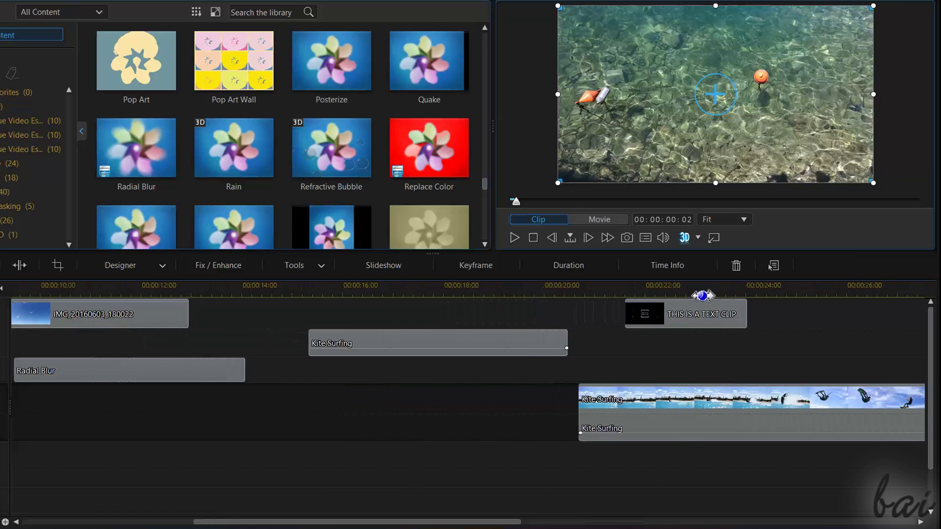
# Zoom the timeline out, move the playhead near 26 seconds, and enlarge the track 2 rows
pyautogui.moveTo(678, 295); pyautogui.dragTo(867, 308)
pyautogui.click(427, 287)
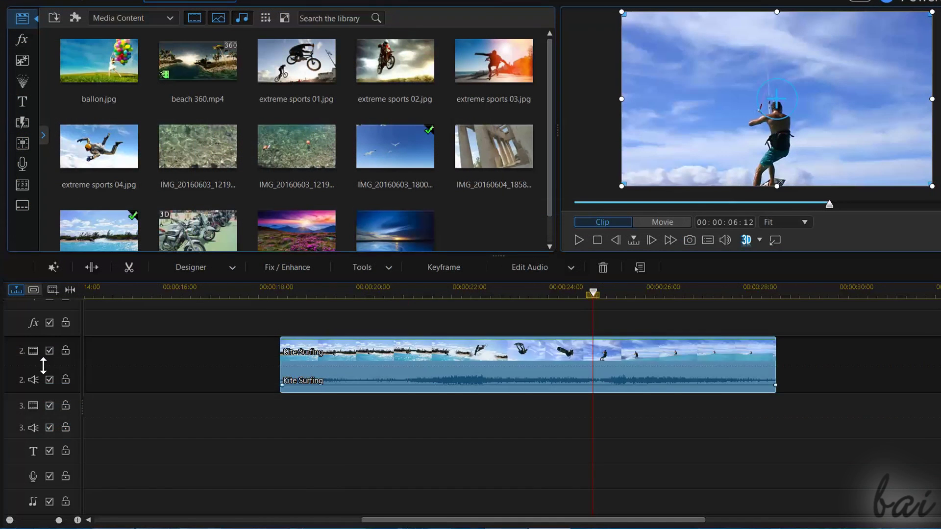
pyautogui.moveTo(43, 365); pyautogui.dragTo(63, 494)
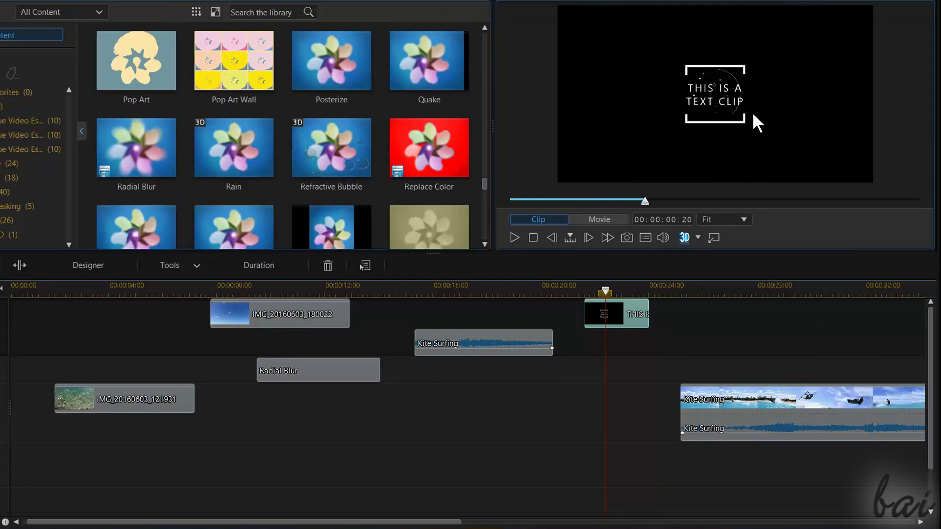
pyautogui.click(325, 371)
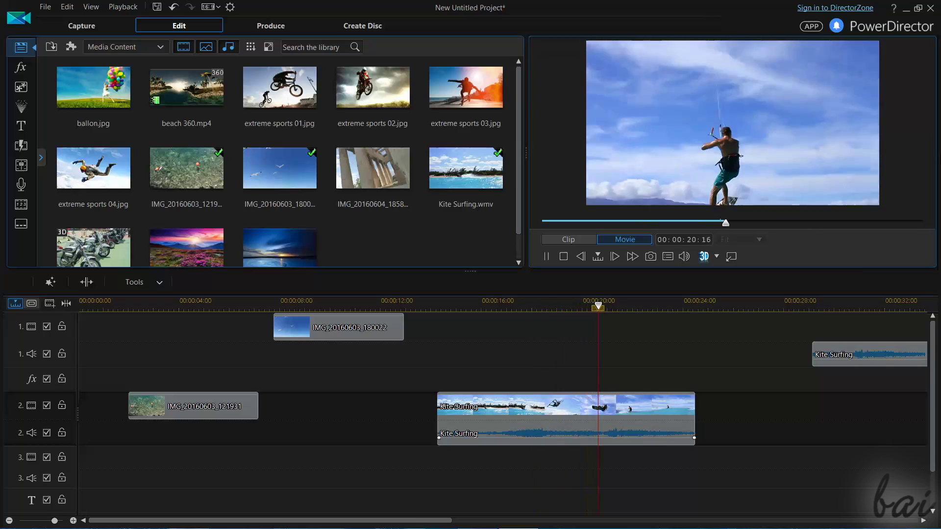
# Pause on the Kite Surfing clip, shrink it in the preview, then undo that change
pyautogui.click(592, 236)
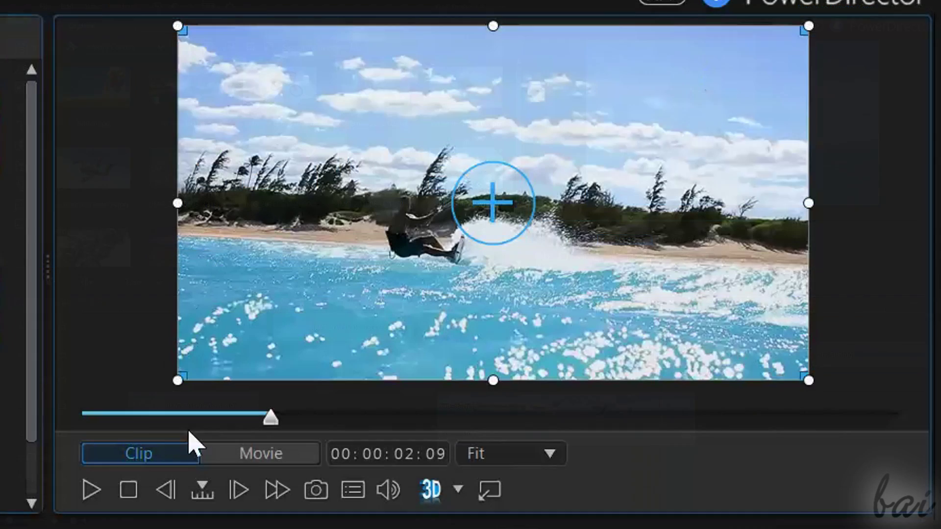
pyautogui.click(268, 458)
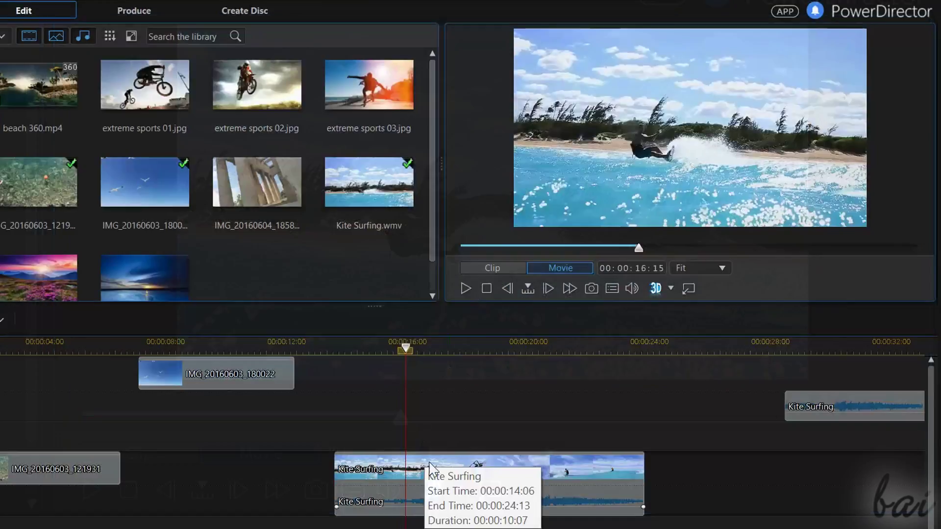
pyautogui.click(430, 466)
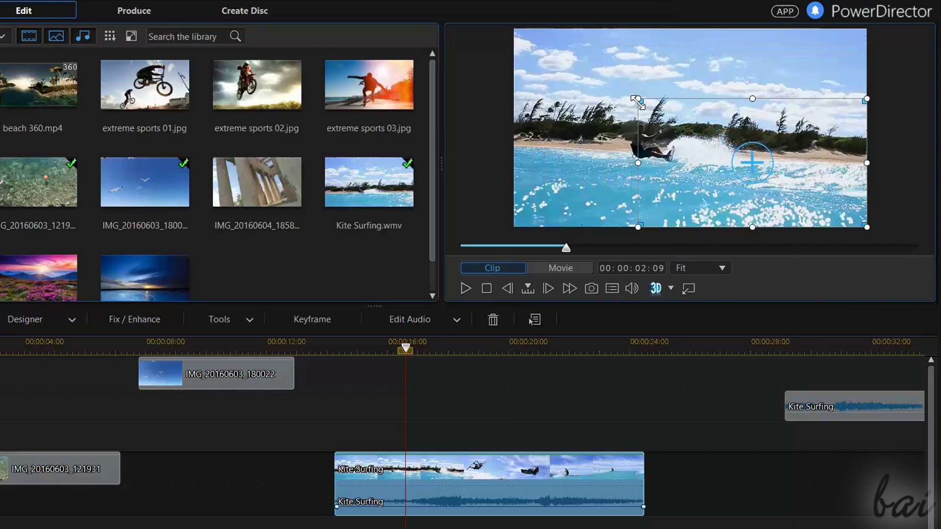
pyautogui.moveTo(636, 99); pyautogui.dragTo(698, 111)
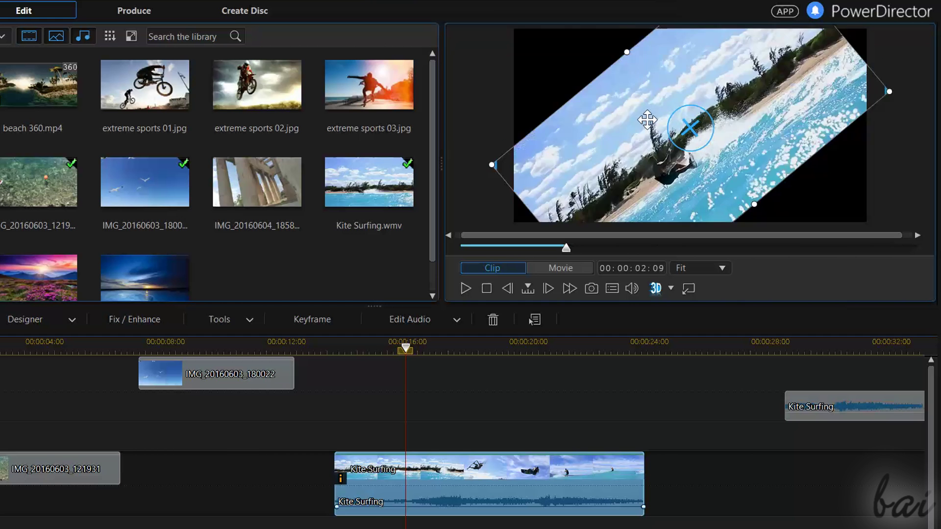
pyautogui.hotkey('ctrl', 'z')
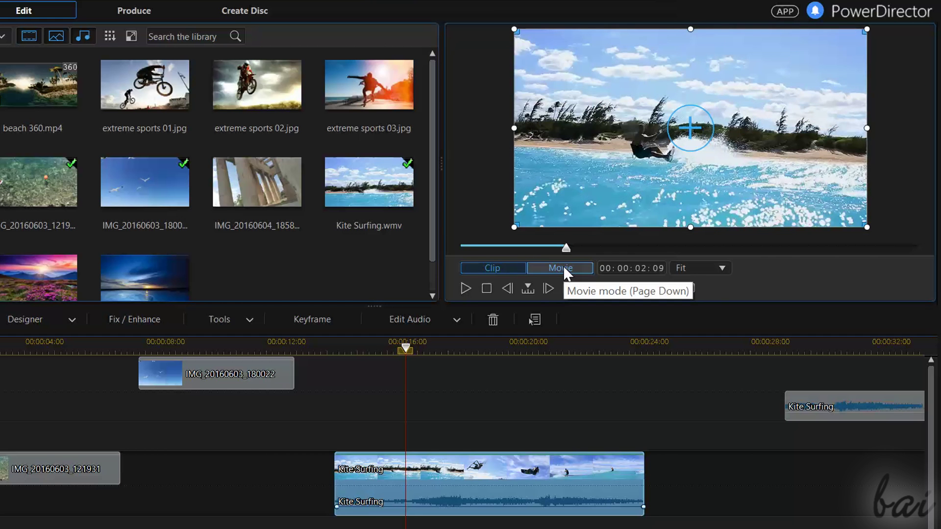
# Preview the whole movie, jumping the playhead between 15:10 and 20:13 and scrubbing to about 15:23
pyautogui.click(564, 267)
pyautogui.click(465, 288)
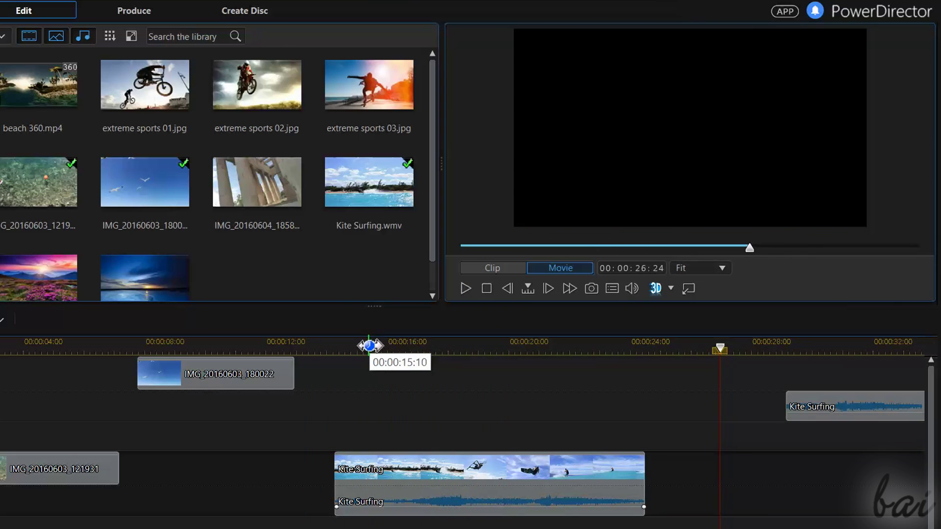
pyautogui.click(370, 346)
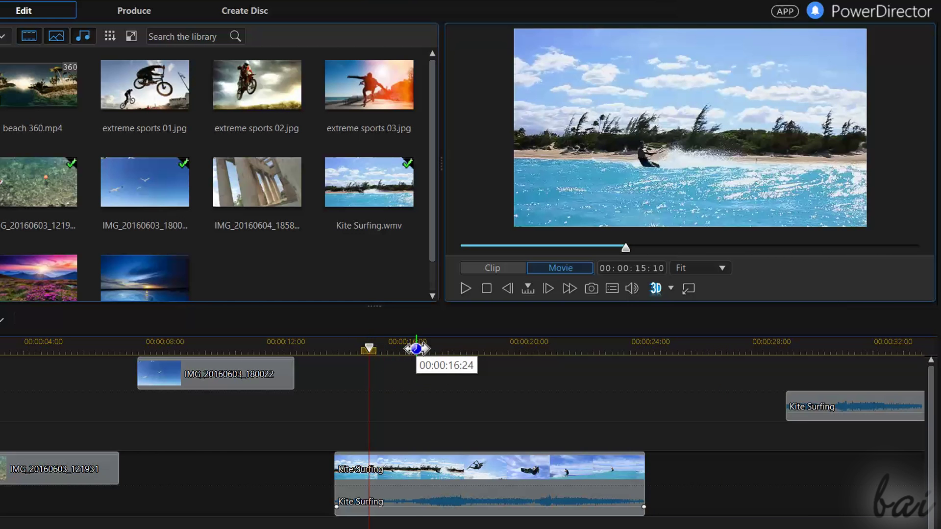
pyautogui.click(416, 348)
pyautogui.click(464, 350)
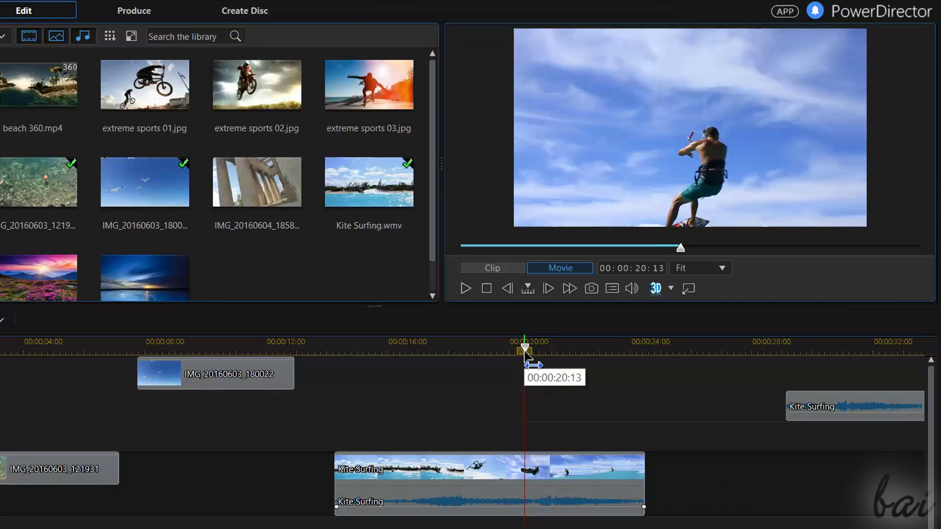
pyautogui.click(417, 349)
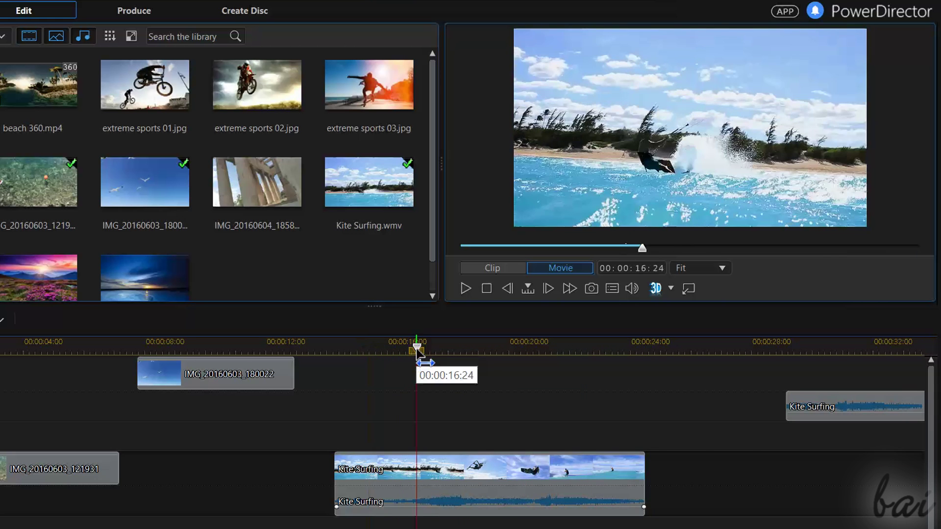
pyautogui.click(465, 349)
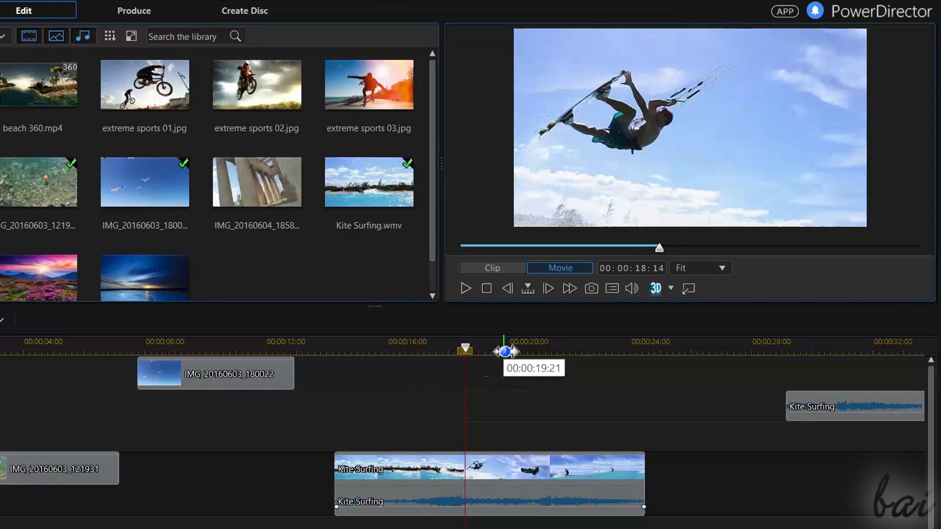
pyautogui.click(524, 351)
pyautogui.click(401, 350)
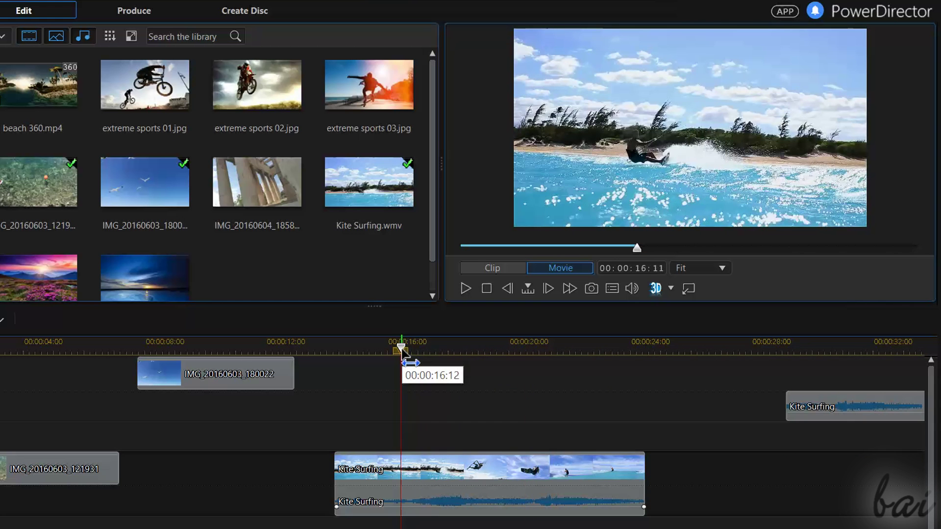
pyautogui.moveTo(392, 349); pyautogui.dragTo(460, 350)
# Play and stop the movie, take a snapshot of the frame, and check the preview quality options
pyautogui.press('space')
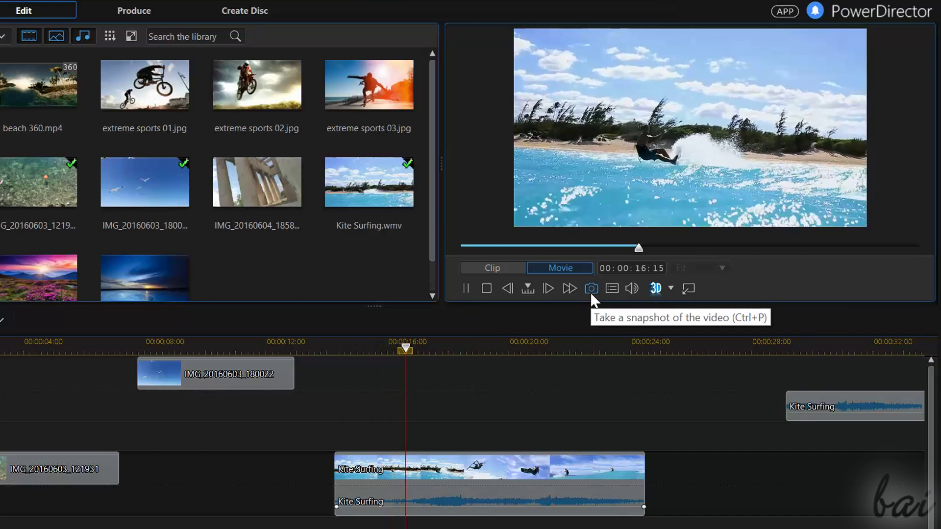
pyautogui.press('space')
pyautogui.click(591, 290)
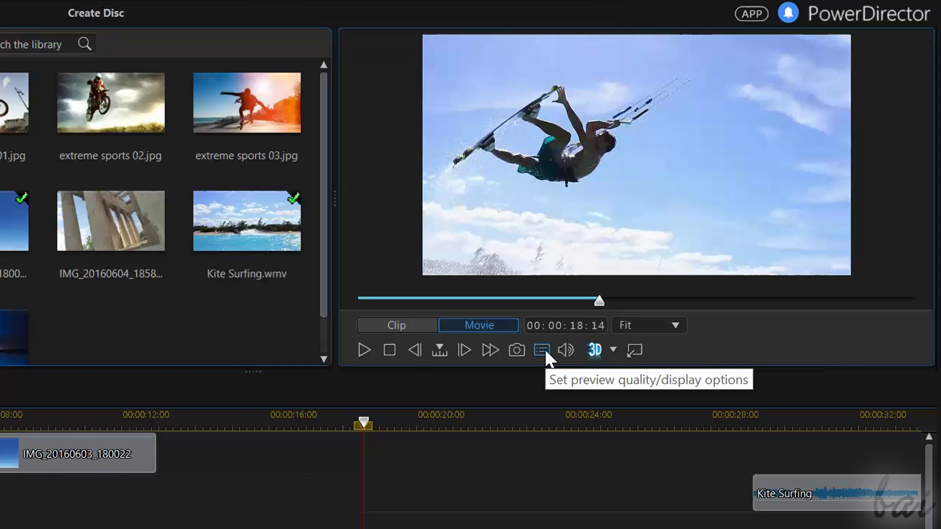
pyautogui.click(543, 350)
pyautogui.moveTo(619, 364)
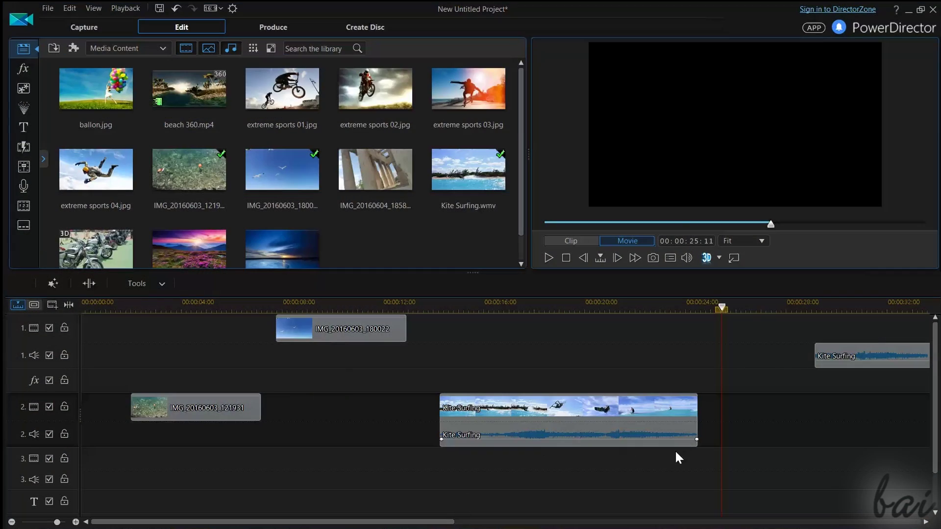
# Move the playhead to 15:23, shift a photo clip, and set Kite Surfing back to about 14:24
pyautogui.moveTo(482, 308); pyautogui.dragTo(259, 337)
pyautogui.moveTo(214, 407); pyautogui.dragTo(242, 408)
pyautogui.moveTo(468, 412); pyautogui.dragTo(578, 411)
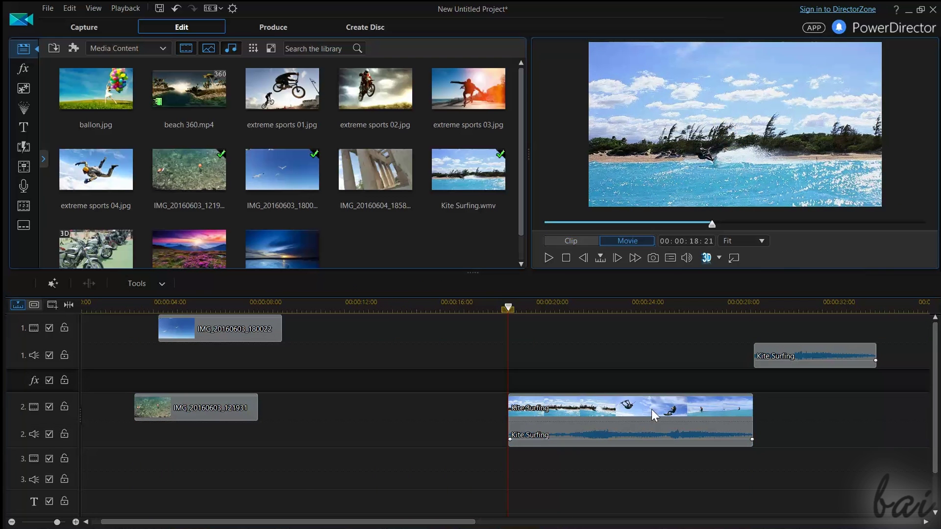
pyautogui.moveTo(632, 402); pyautogui.dragTo(484, 418)
# Unlink the Kite Surfing audio from its video and move the audio to start near 20 s
pyautogui.rightClick(559, 410)
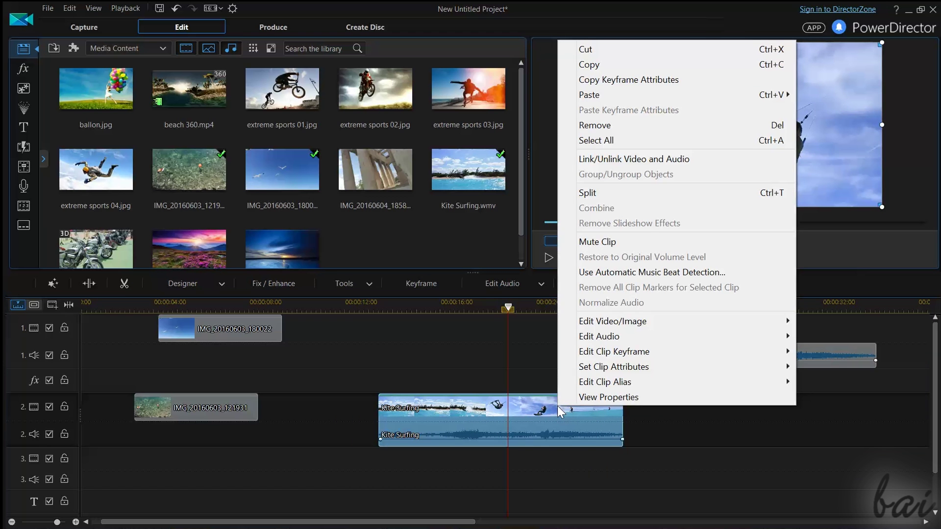
pyautogui.click(679, 160)
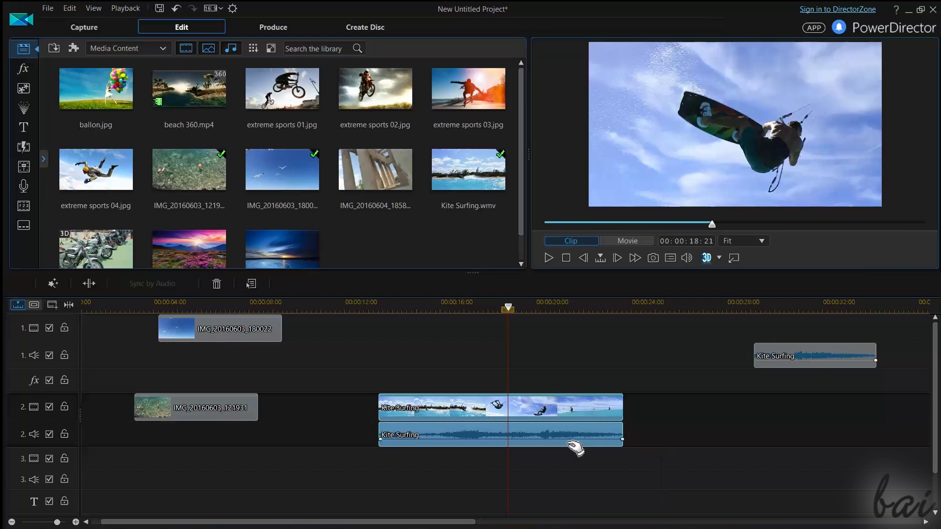
pyautogui.moveTo(546, 442); pyautogui.dragTo(731, 437)
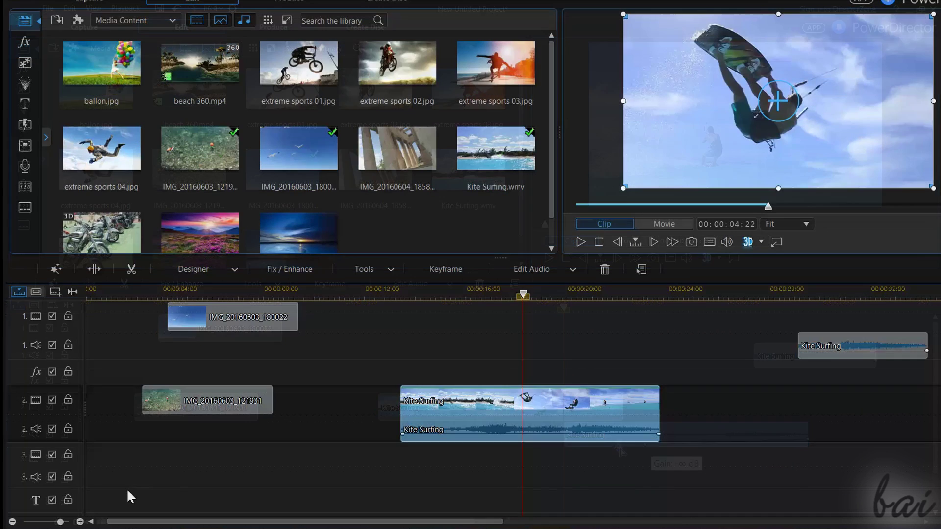
# Marquee-select the clips across tracks 1–3 and drag them later as a group
pyautogui.click(126, 489)
pyautogui.moveTo(106, 486); pyautogui.dragTo(358, 469)
pyautogui.moveTo(493, 471); pyautogui.dragTo(586, 319)
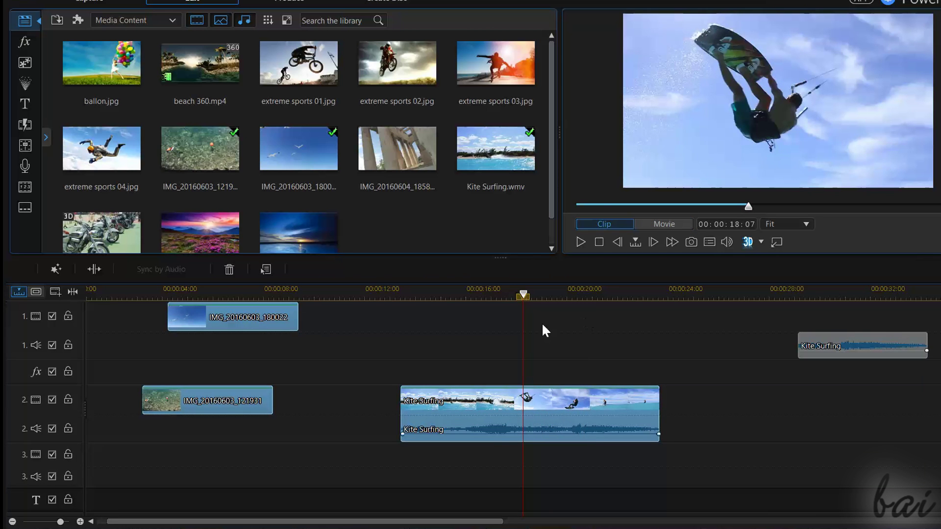
pyautogui.moveTo(190, 407); pyautogui.dragTo(199, 429)
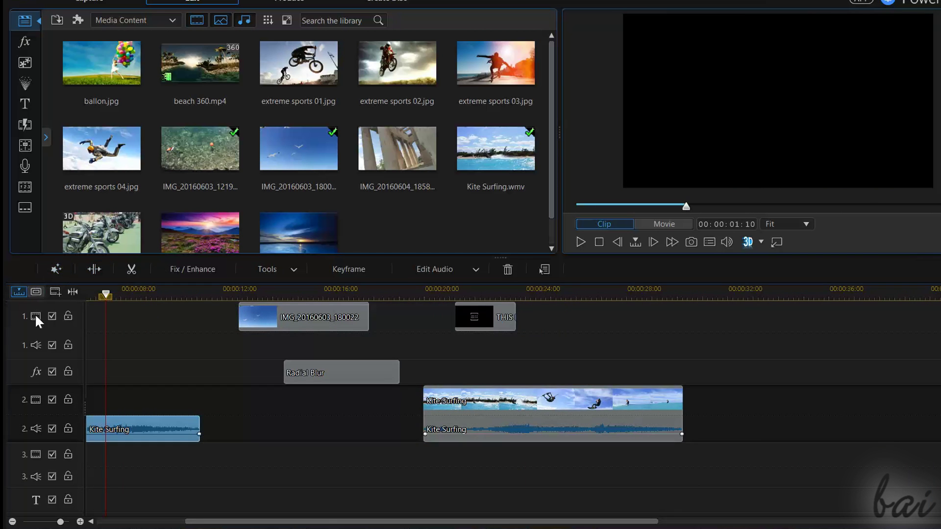
# Move the IMG_20160603_180022 photo earlier, THIS title to 19:10, and the first Kite Surfing audio to 07:17
pyautogui.click(89, 318)
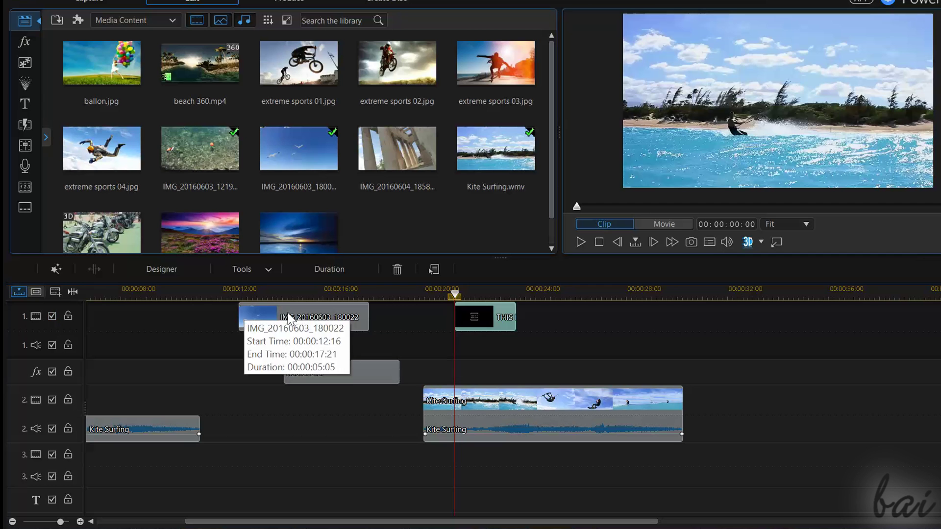
pyautogui.moveTo(288, 319); pyautogui.dragTo(204, 324)
pyautogui.moveTo(487, 325); pyautogui.dragTo(327, 312)
pyautogui.moveTo(133, 324); pyautogui.dragTo(221, 316)
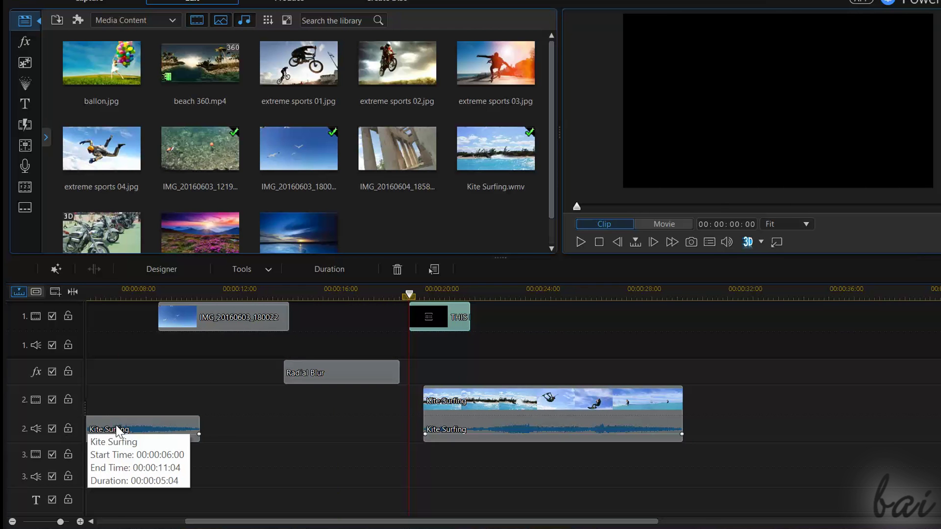
pyautogui.moveTo(147, 429); pyautogui.dragTo(204, 426)
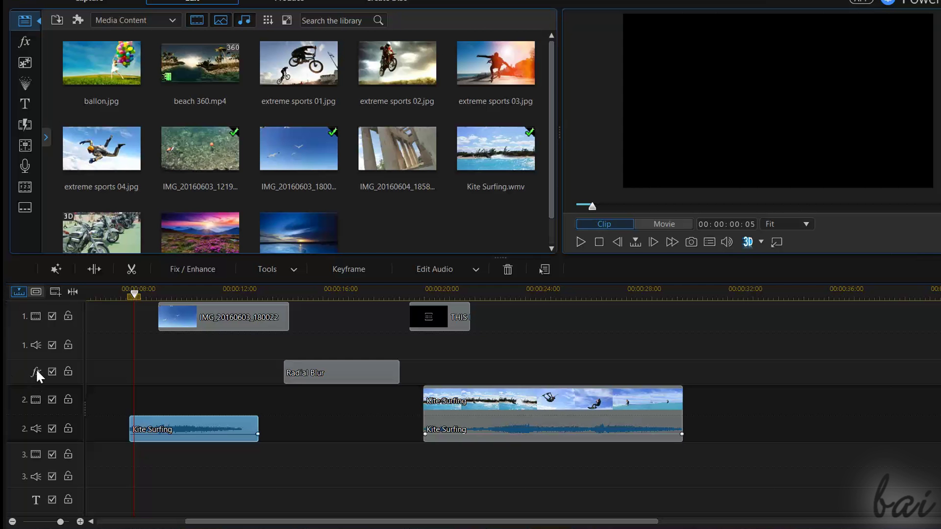
# Select the IMG_20160603_180022 photo and scrub the timeline from 16:05 to preview
pyautogui.click(183, 308)
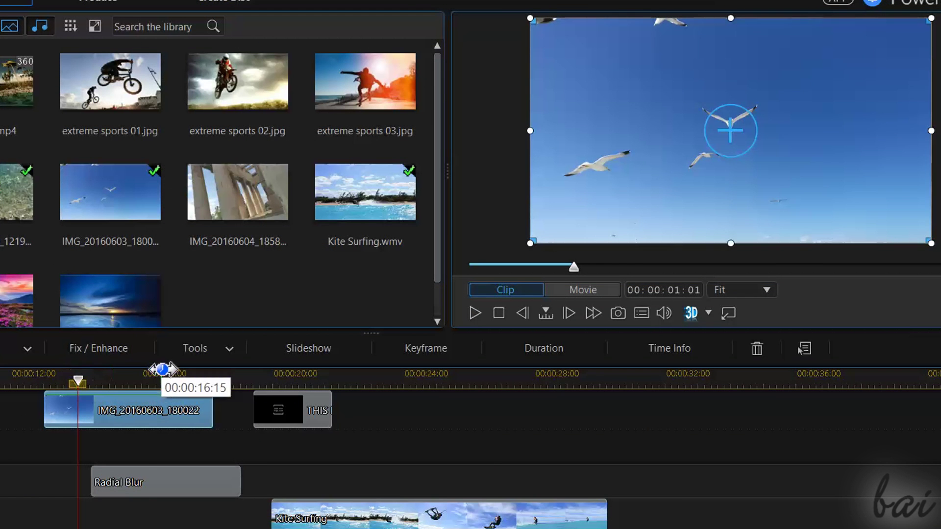
pyautogui.click(148, 375)
pyautogui.moveTo(102, 374); pyautogui.dragTo(68, 378)
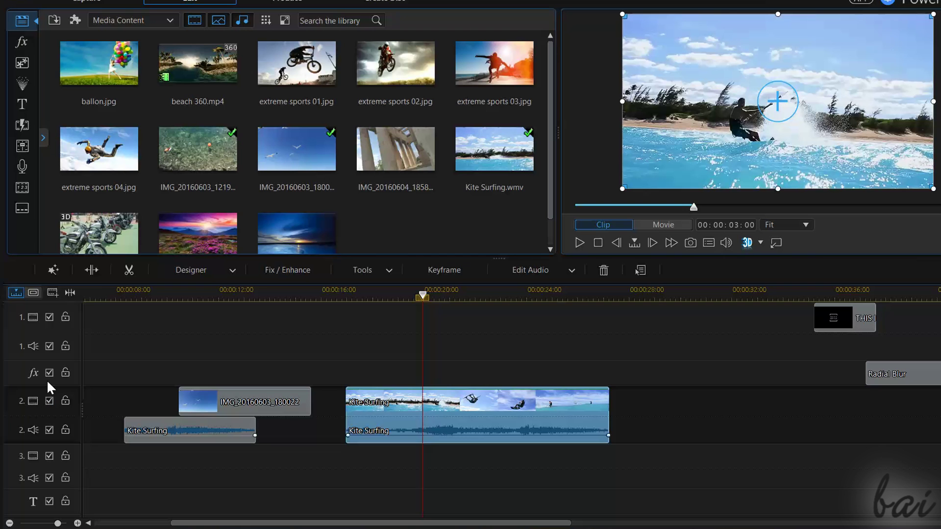
# Add a new audio track above track 1 using the Track Manager
pyautogui.click(52, 293)
pyautogui.click(469, 310)
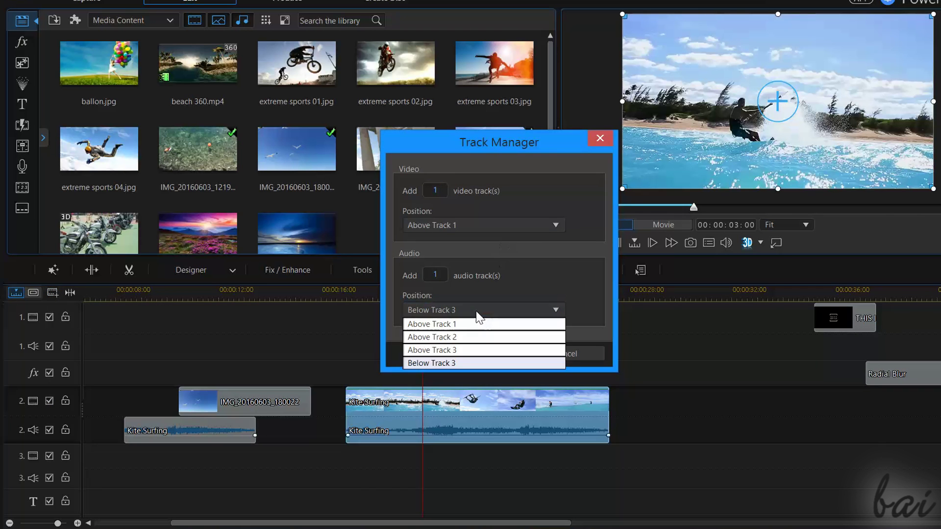
pyautogui.click(472, 323)
pyautogui.click(489, 346)
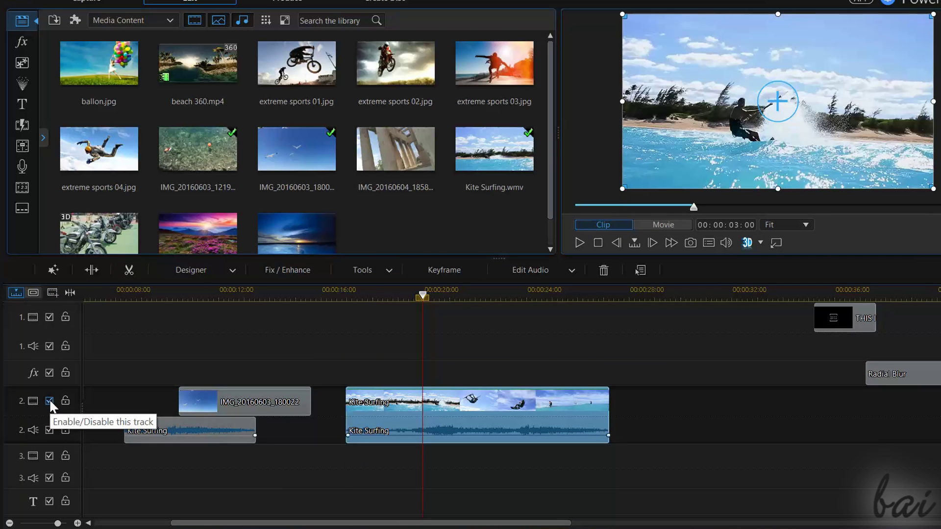
# Move the Kite Surfing clip to start near 17 s and lock track 2's video and audio
pyautogui.click(50, 401)
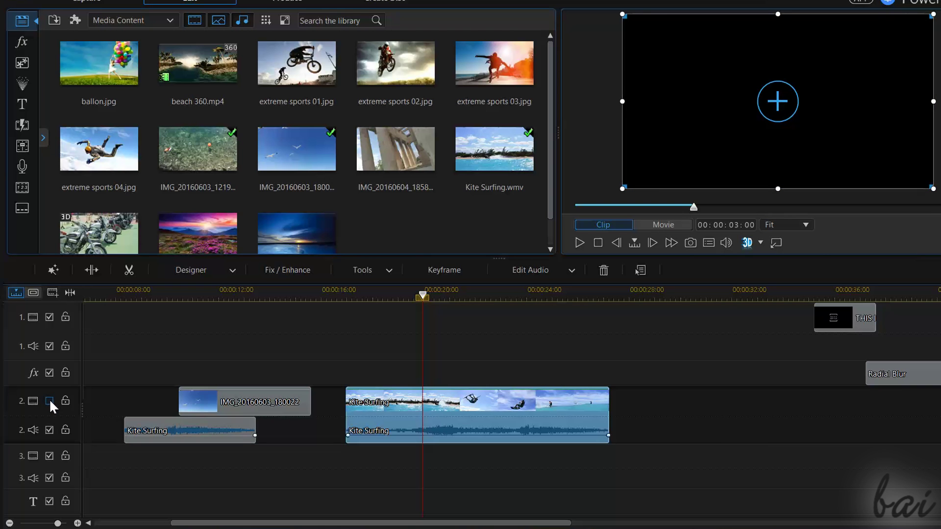
pyautogui.click(49, 401)
pyautogui.click(466, 399)
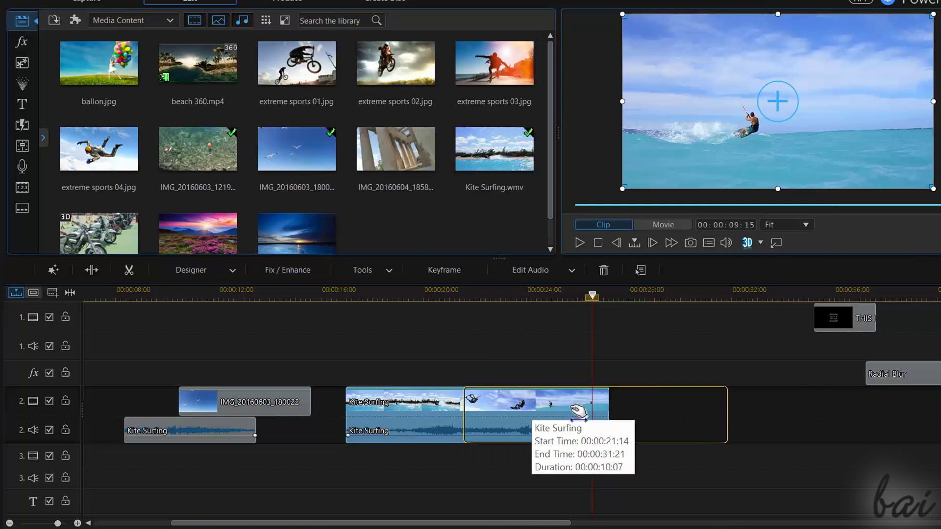
pyautogui.moveTo(620, 418); pyautogui.dragTo(444, 418)
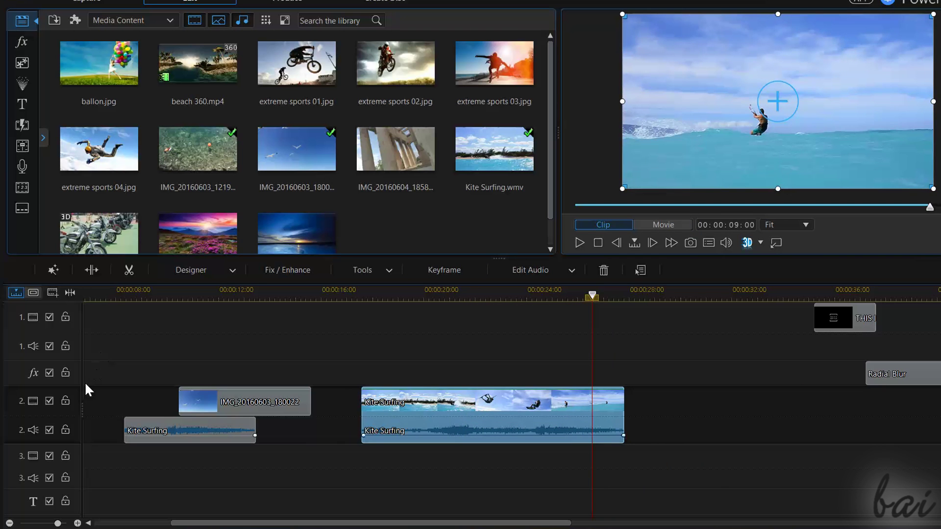
pyautogui.click(65, 401)
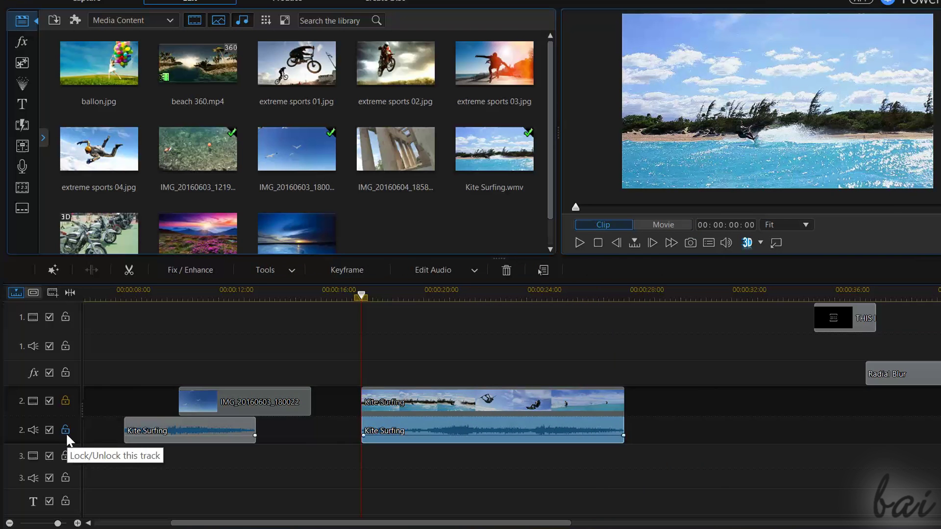
pyautogui.click(66, 431)
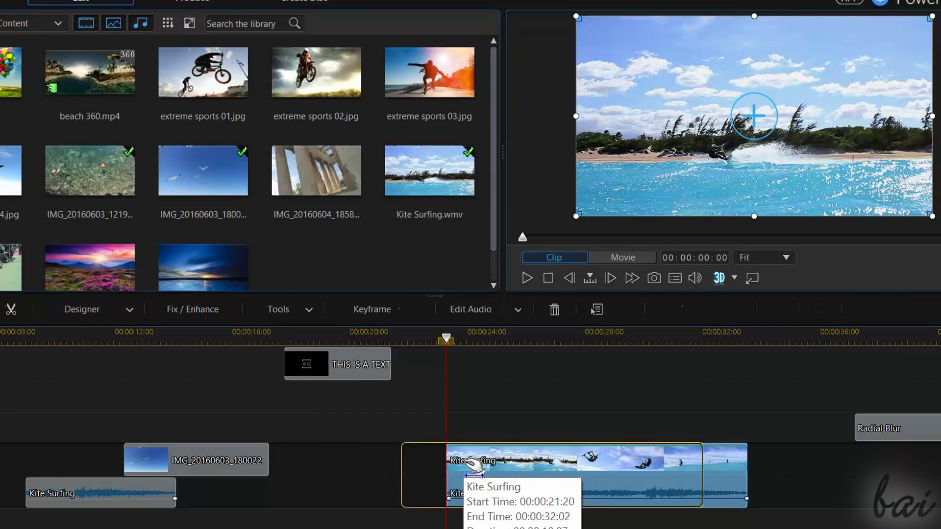
pyautogui.moveTo(438, 473); pyautogui.dragTo(497, 473)
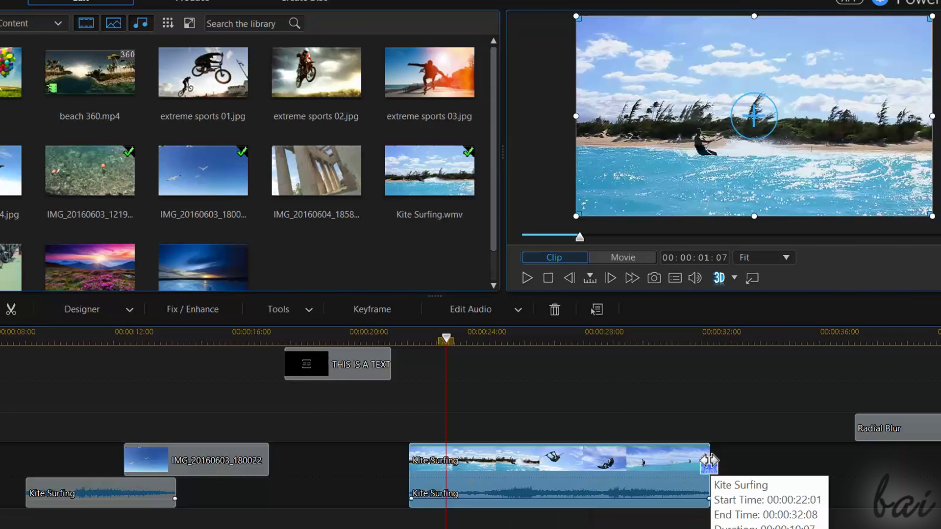
pyautogui.moveTo(710, 461); pyautogui.dragTo(564, 465)
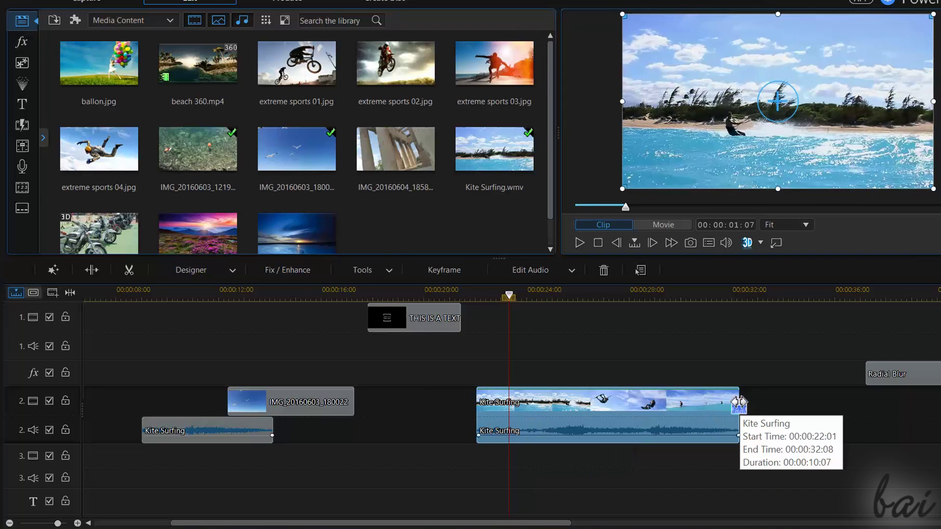
pyautogui.moveTo(737, 403); pyautogui.dragTo(796, 392)
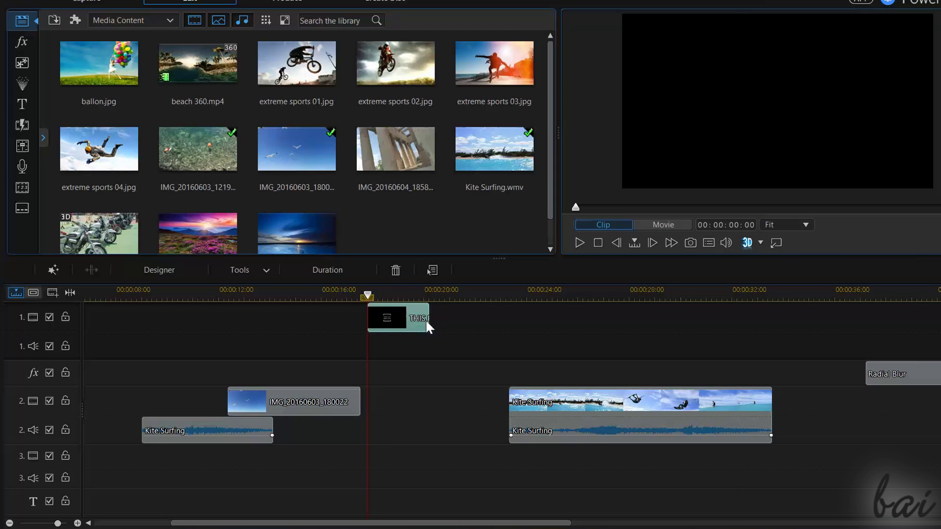
pyautogui.moveTo(428, 328); pyautogui.dragTo(465, 337)
pyautogui.moveTo(741, 406); pyautogui.dragTo(787, 420)
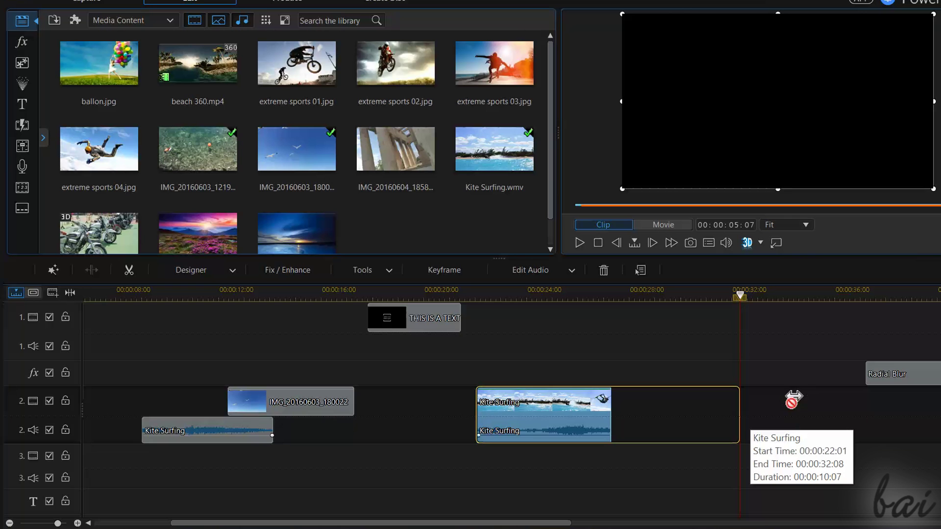
pyautogui.moveTo(805, 401); pyautogui.dragTo(798, 395)
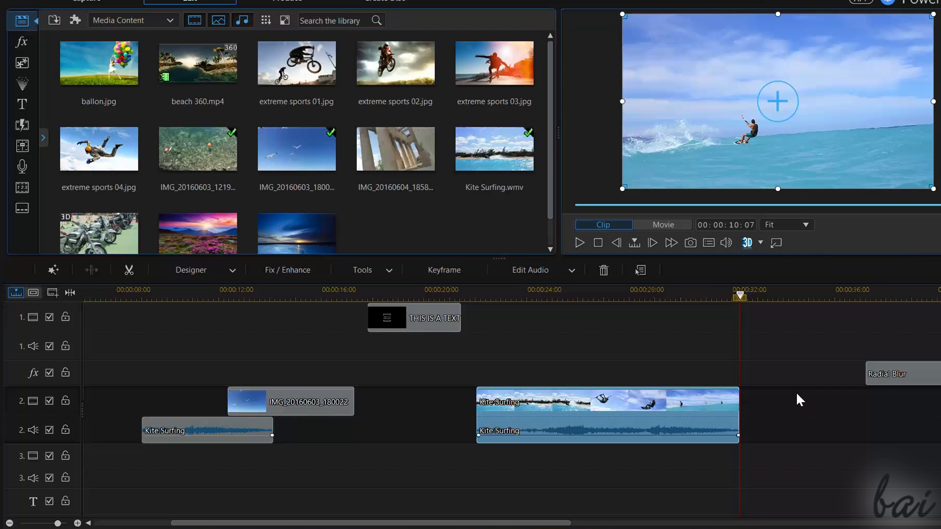
pyautogui.moveTo(738, 412); pyautogui.dragTo(563, 353)
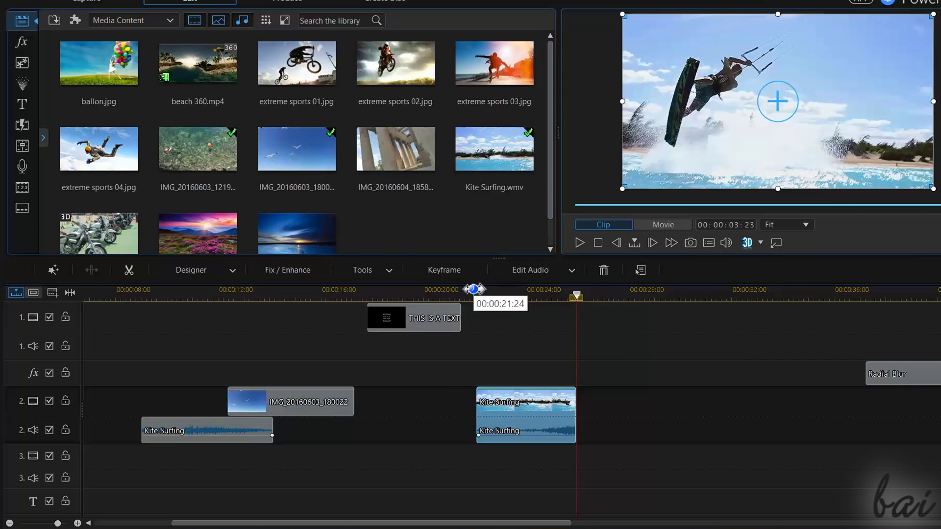
pyautogui.click(469, 289)
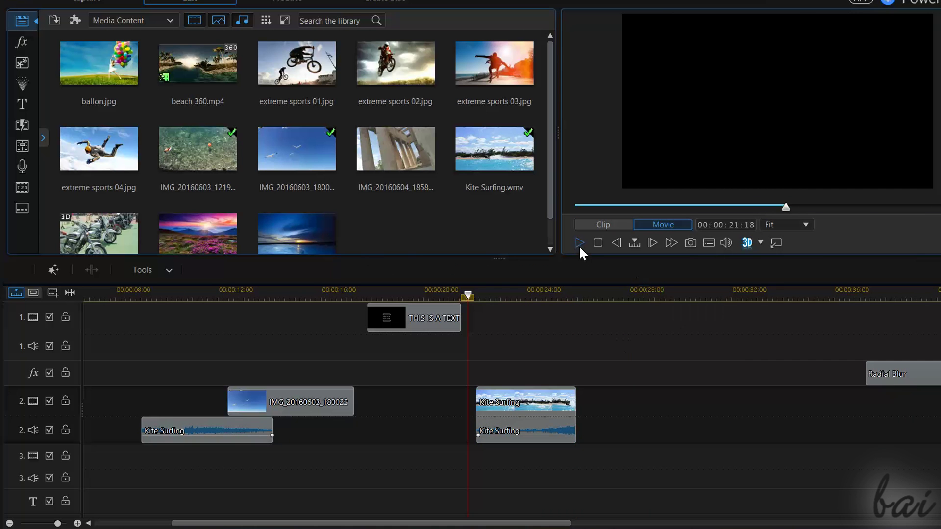
pyautogui.click(579, 244)
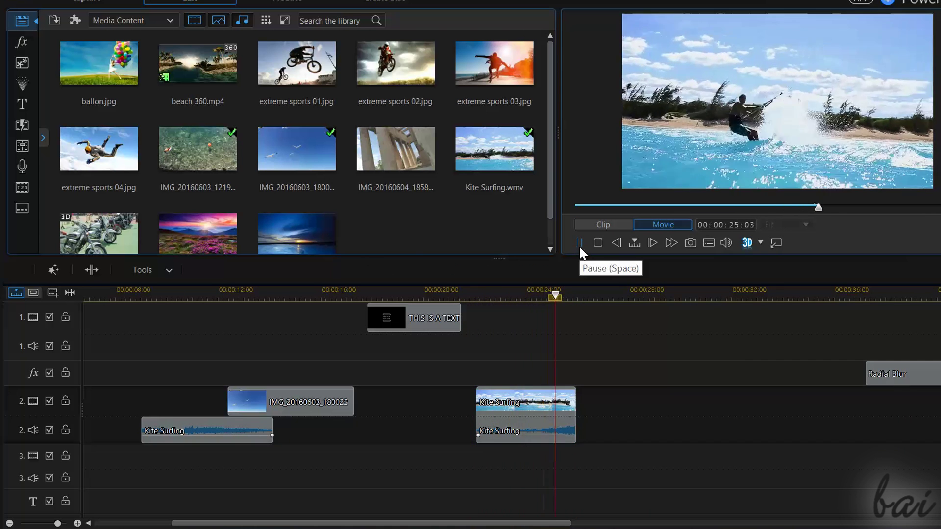
pyautogui.hotkey('ctrl', 'z')
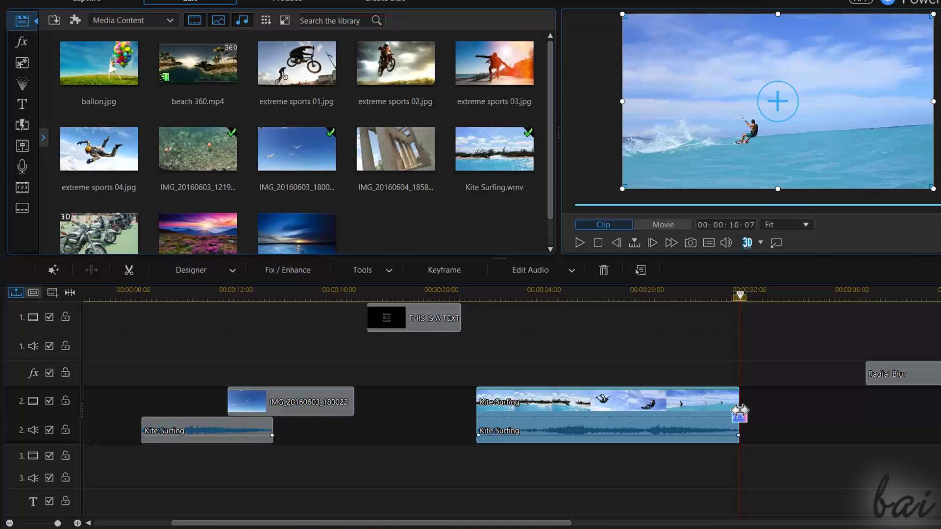
# Trim the Kite Surfing clip to end at 26:16, review it, then stretch it to the playhead for slow motion
pyautogui.moveTo(737, 413); pyautogui.dragTo(593, 421)
pyautogui.press('space')
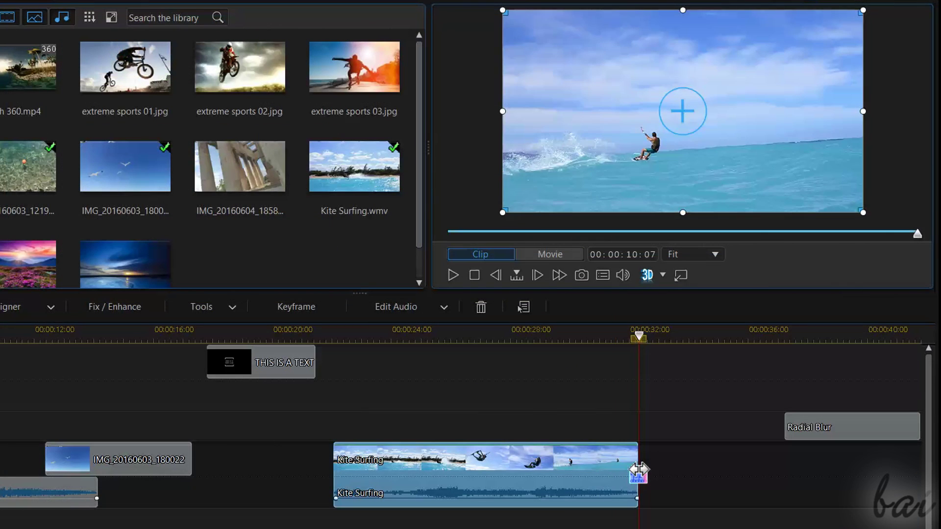
pyautogui.moveTo(639, 472); pyautogui.dragTo(470, 478)
pyautogui.click(453, 275)
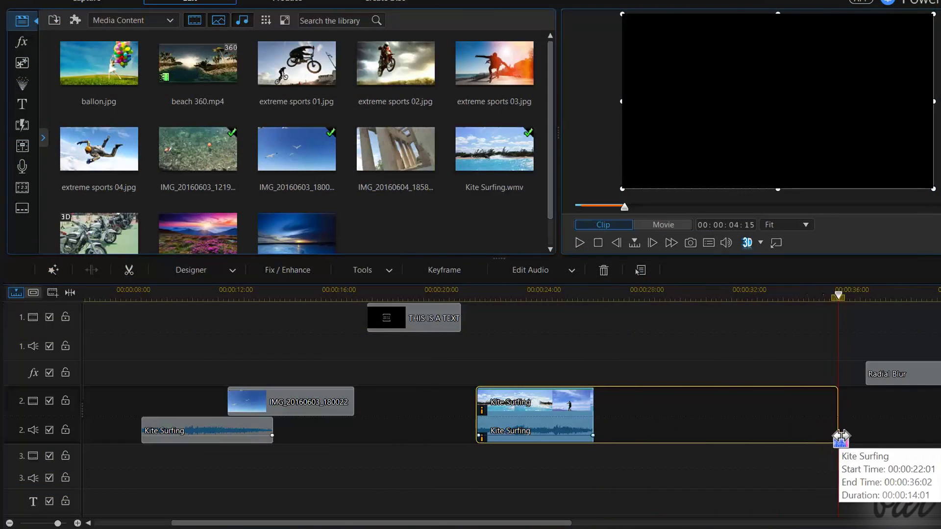
pyautogui.moveTo(839, 434); pyautogui.dragTo(899, 435)
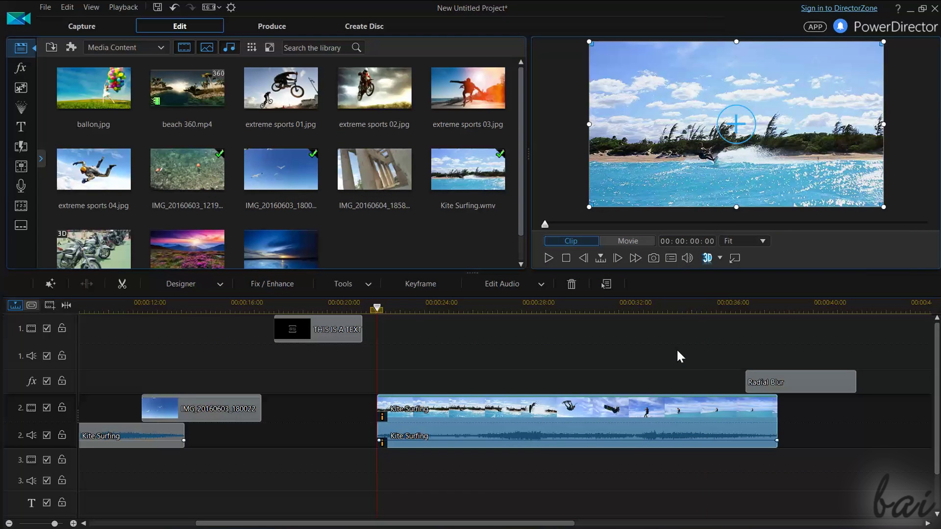
# Undo the clip stretch and earlier length changes to restore the Kite Surfing clip's original length
pyautogui.hotkey('ctrl', 'z')
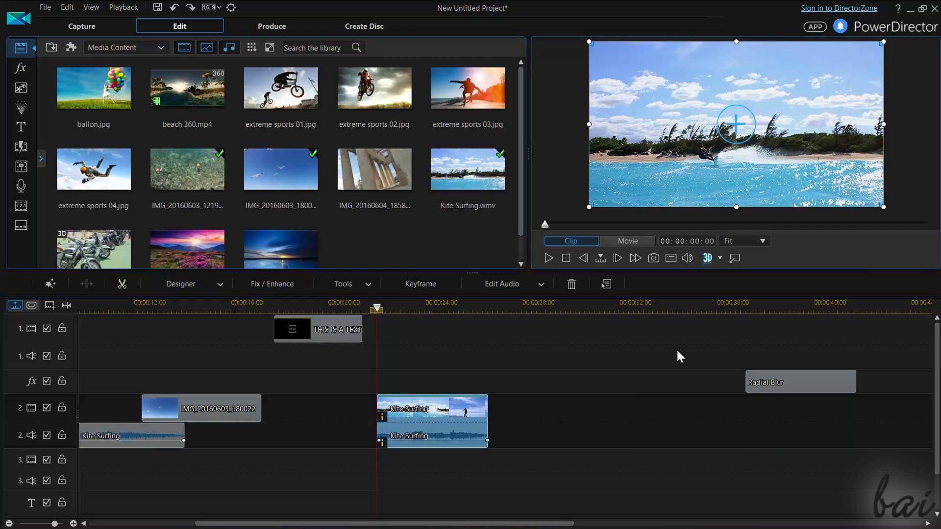
pyautogui.hotkey('ctrl', 'y')
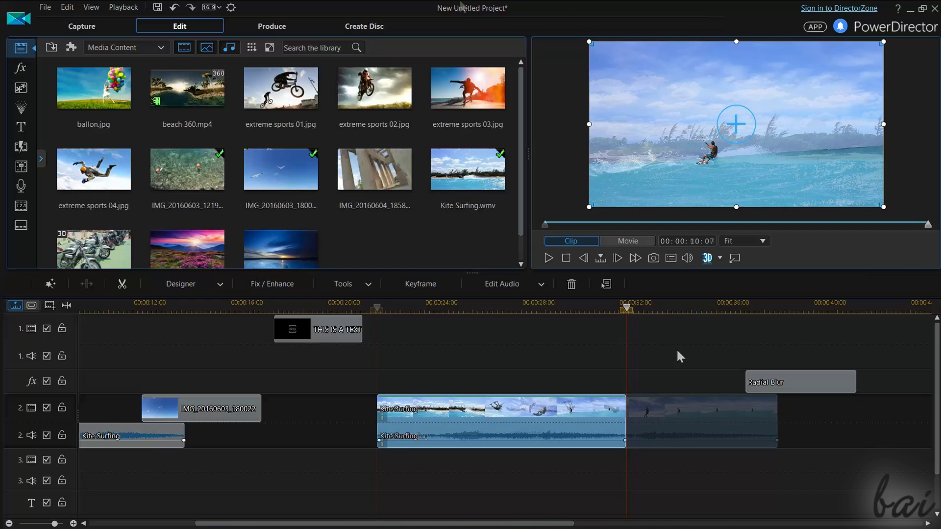
pyautogui.hotkey('ctrl', 'y')
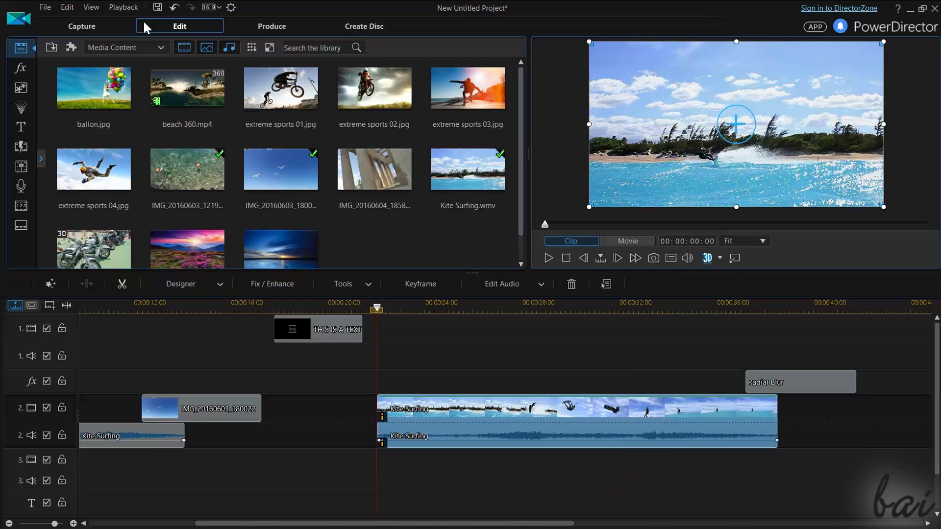
pyautogui.click(174, 7)
pyautogui.click(174, 7)
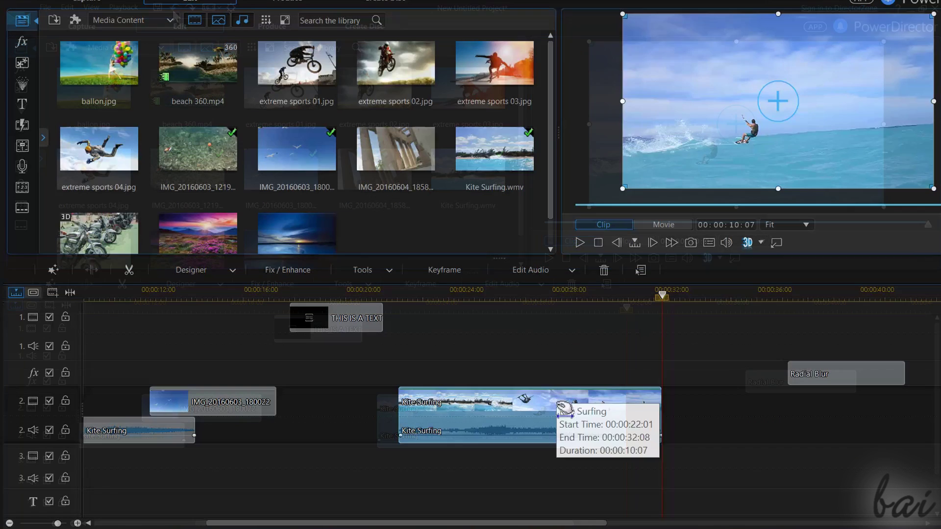
# Split the Kite Surfing clip at 00:00:26:23 and move the right-hand piece further along the track
pyautogui.rightClick(561, 406)
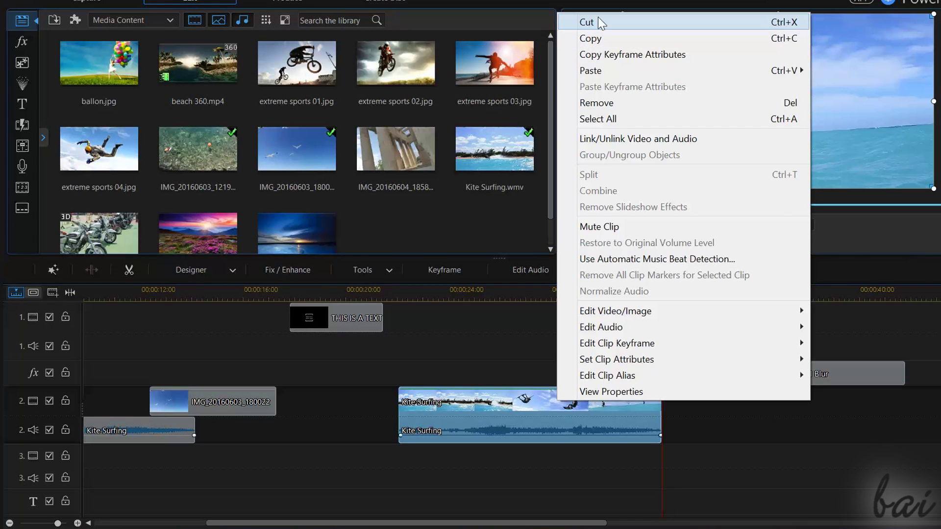
pyautogui.moveTo(609, 75)
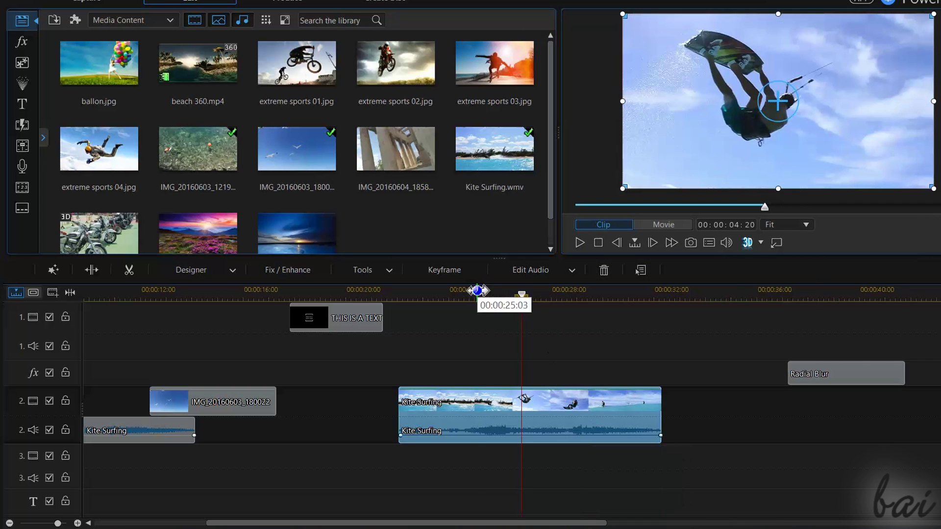
pyautogui.click(477, 290)
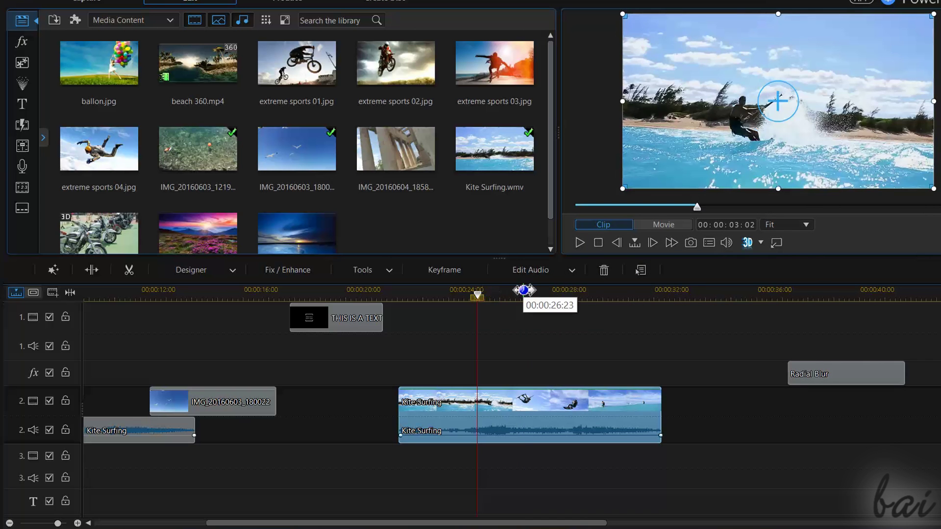
pyautogui.click(524, 290)
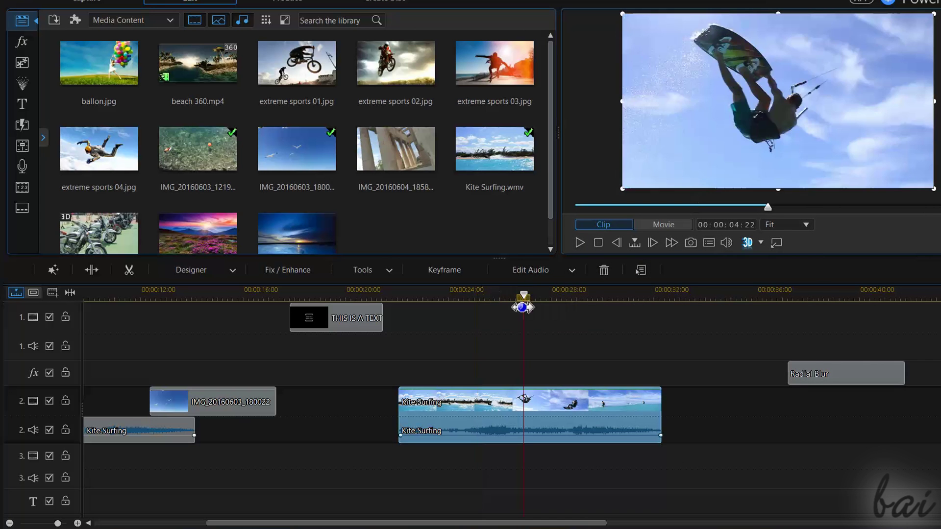
pyautogui.rightClick(539, 418)
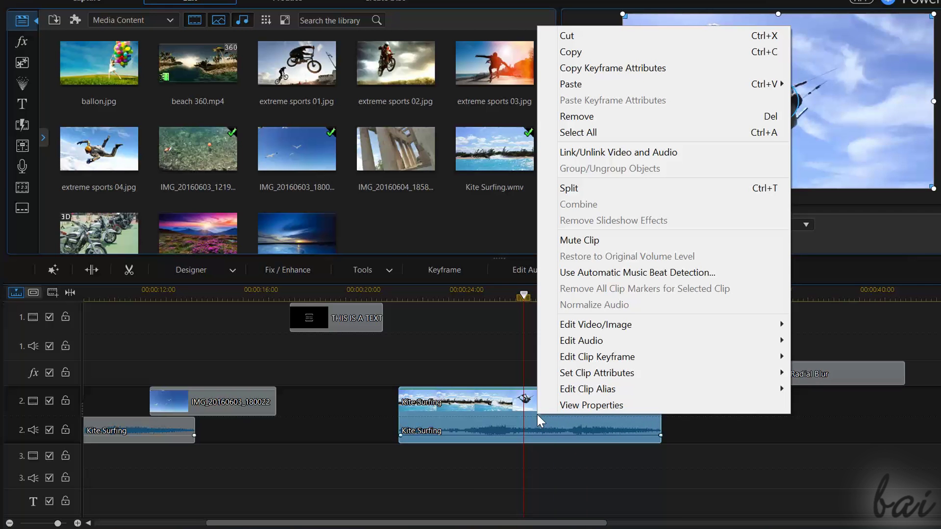
pyautogui.click(612, 188)
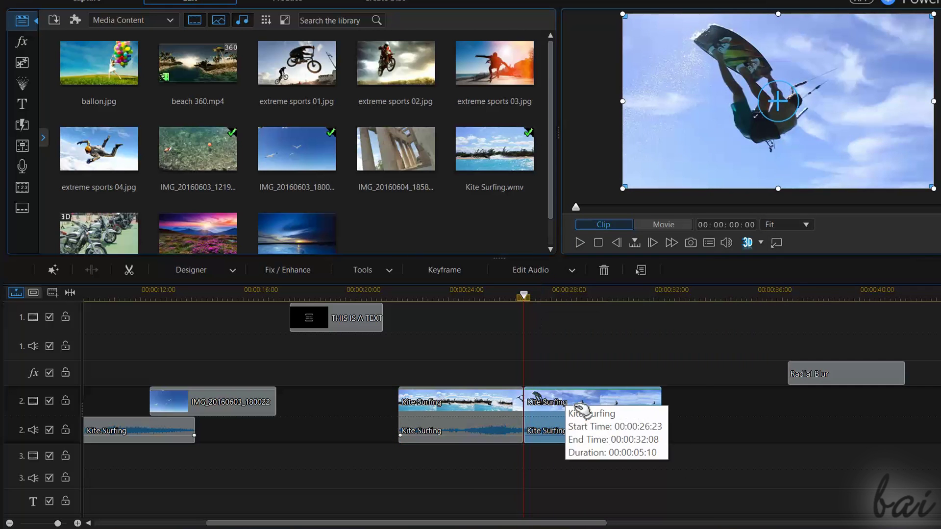
pyautogui.moveTo(578, 411); pyautogui.dragTo(627, 412)
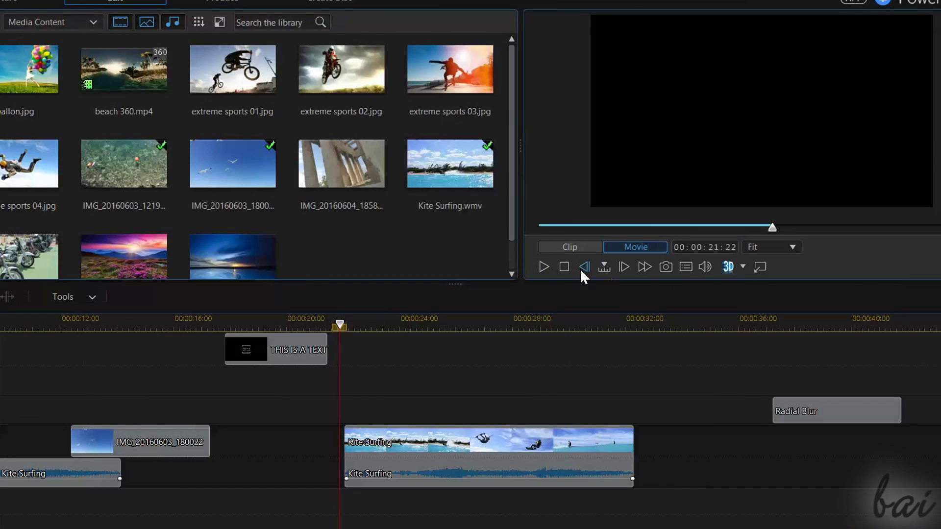
# Raise the Kite Surfing audio at its start, fade it to silence at its end, and play it back
pyautogui.click(544, 267)
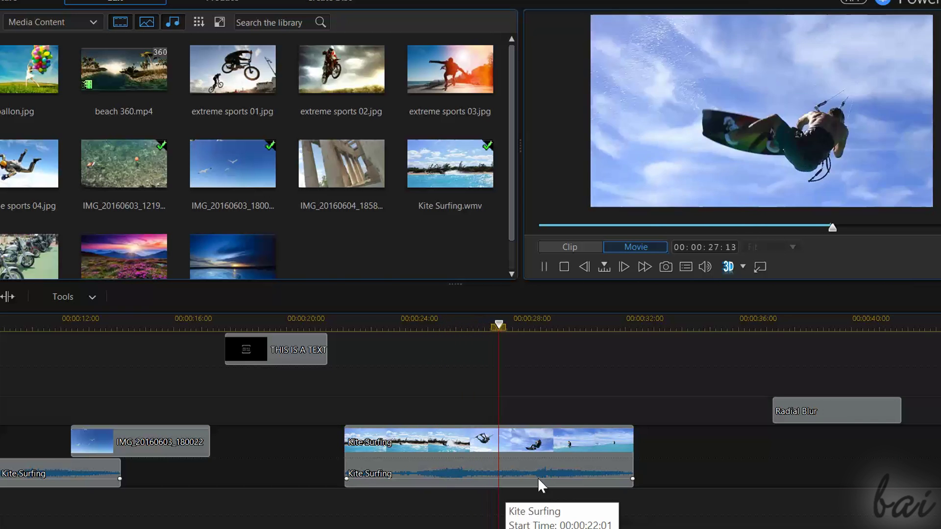
pyautogui.click(344, 480)
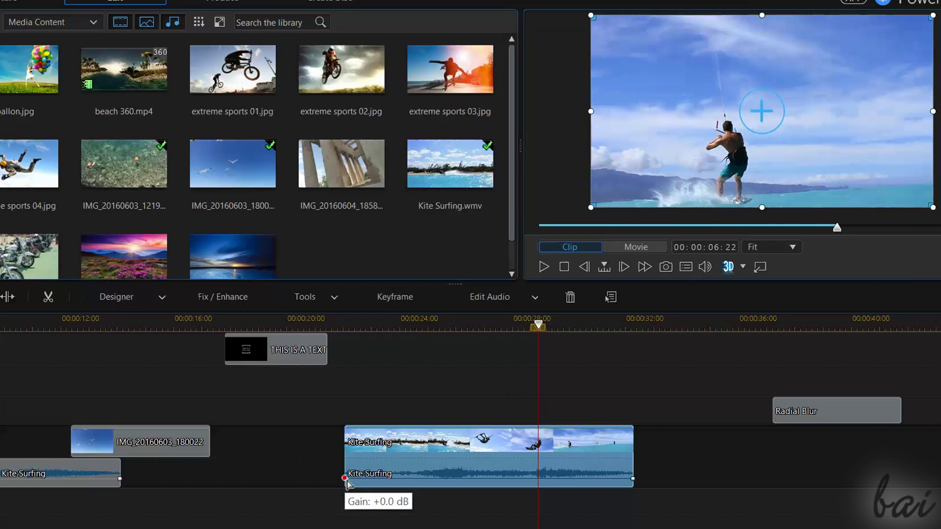
pyautogui.moveTo(345, 481); pyautogui.dragTo(343, 460)
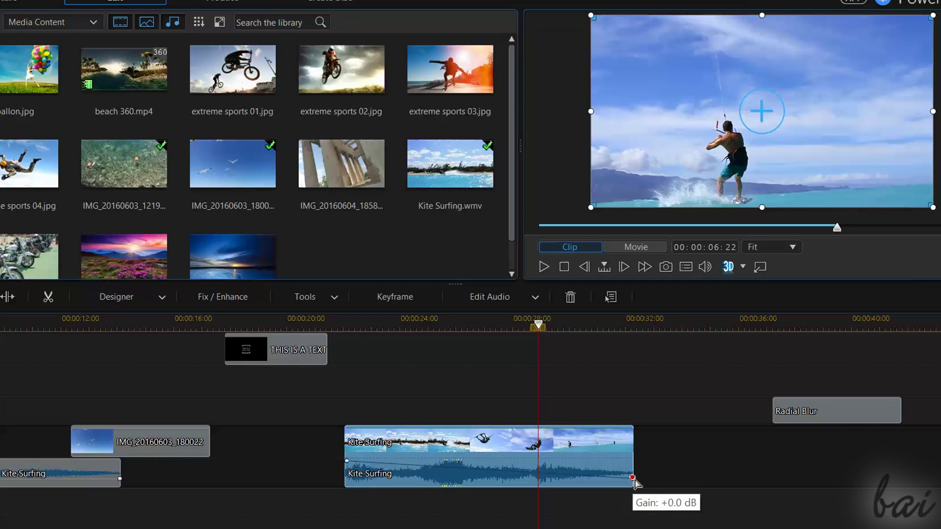
pyautogui.moveTo(633, 479); pyautogui.dragTo(633, 492)
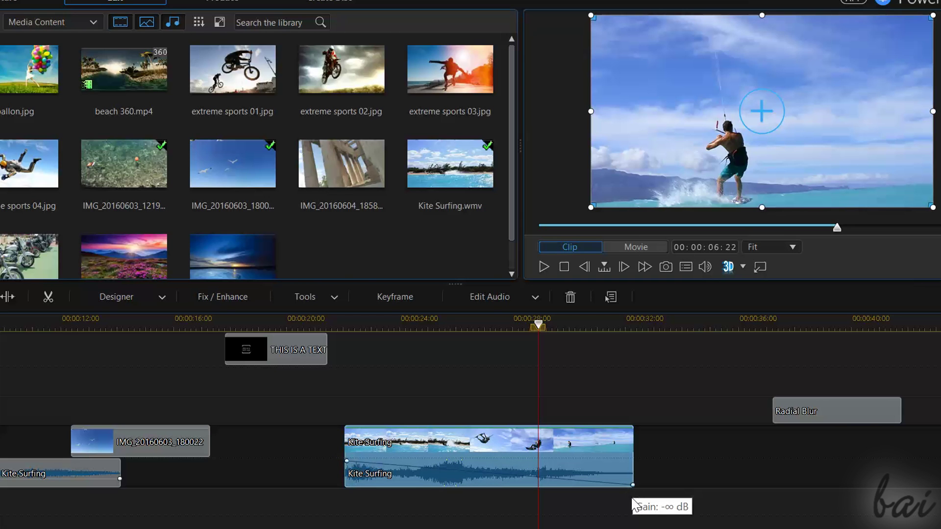
pyautogui.click(547, 262)
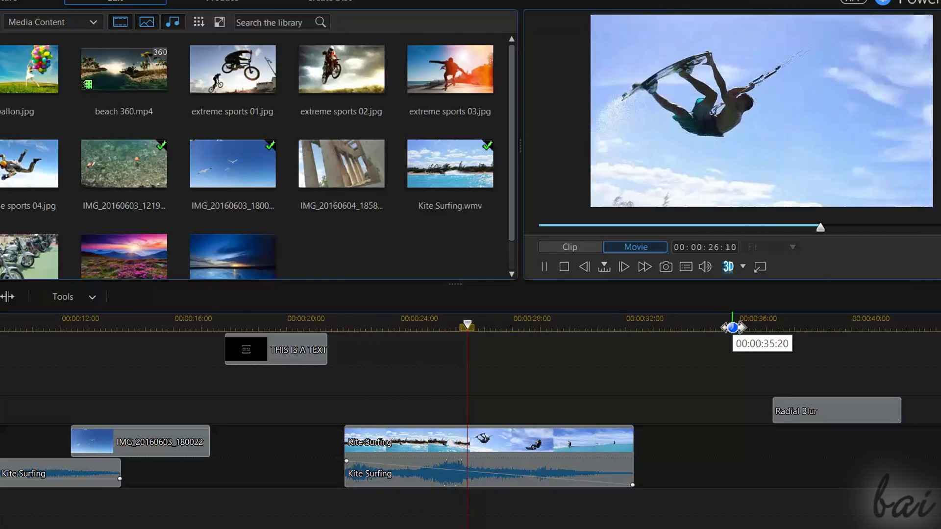
# Raise the Kite Surfing audio mid-clip to +12 dB and play the result
pyautogui.click(598, 470)
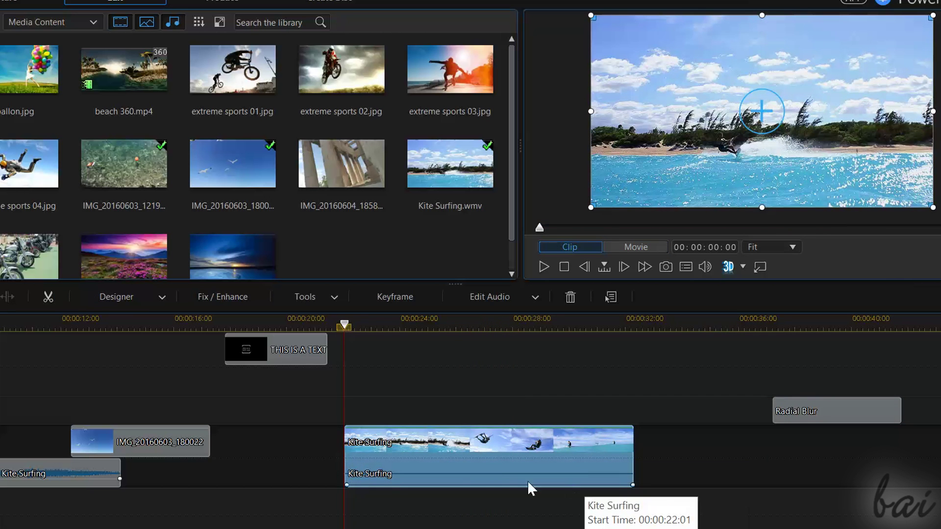
pyautogui.moveTo(492, 484); pyautogui.dragTo(490, 460)
pyautogui.click(548, 266)
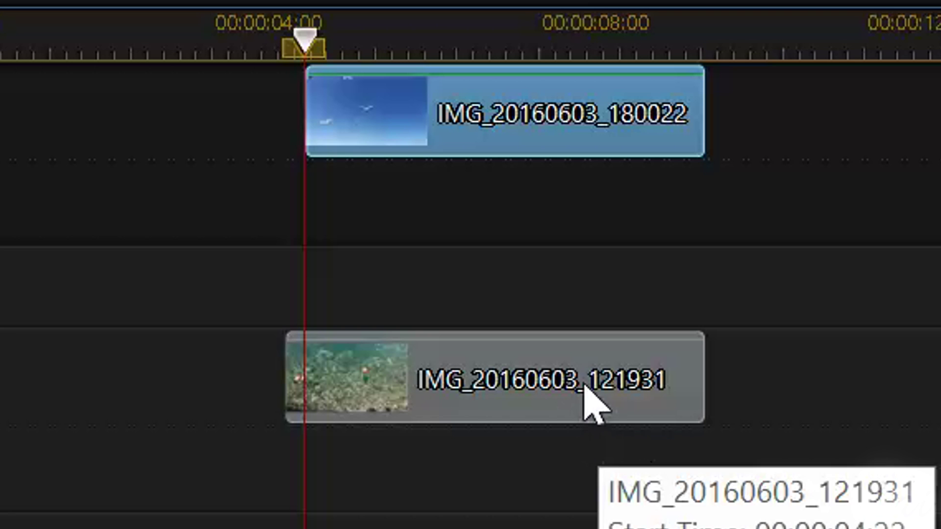
# Select IMG_20160603_121931 and drag its opacity line down to about 69
pyautogui.click(541, 387)
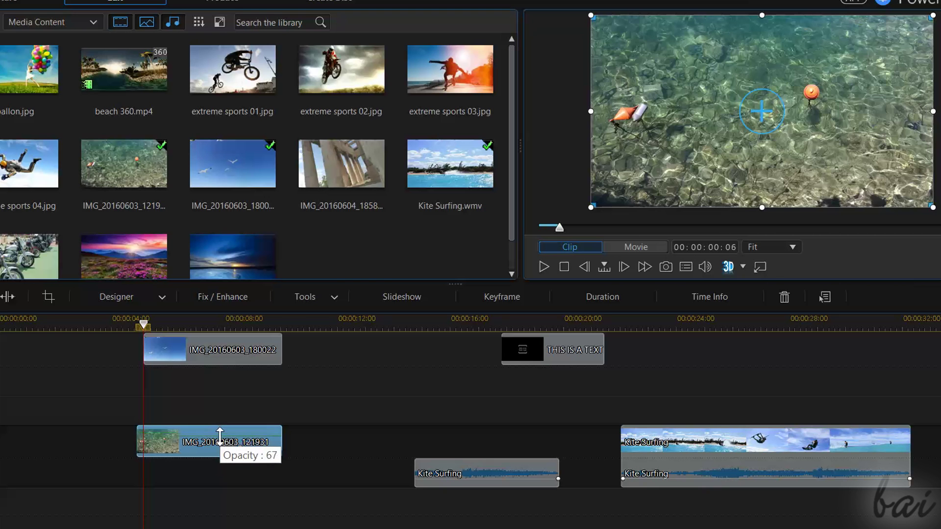
pyautogui.moveTo(220, 437); pyautogui.dragTo(213, 453)
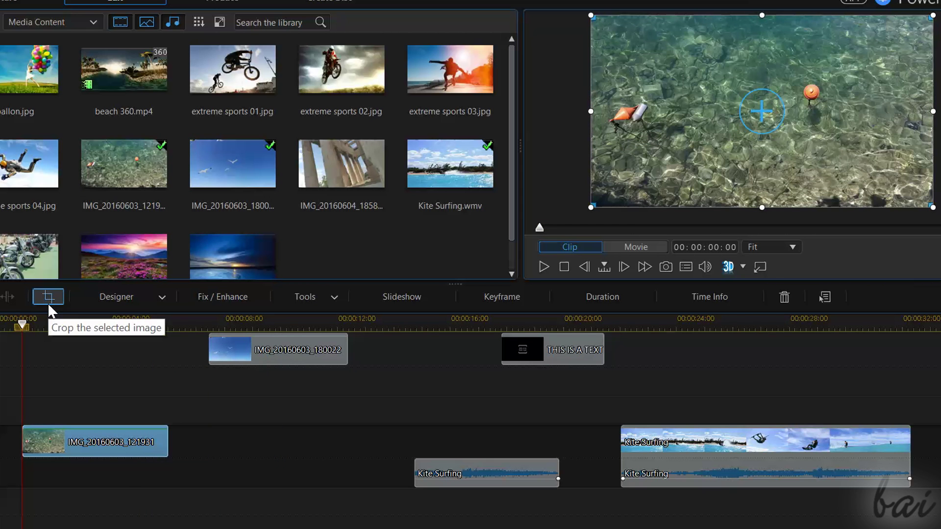
# Try 4:3, 9:16 and 2:1 crop ratios, keep 16:9, and shrink the crop box over the lower right
pyautogui.click(48, 303)
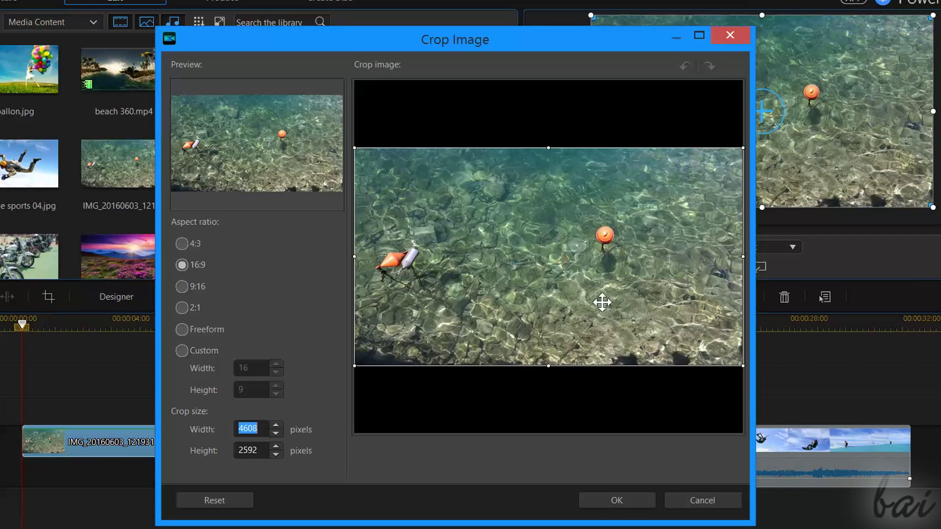
pyautogui.click(183, 244)
pyautogui.click(185, 263)
pyautogui.click(184, 287)
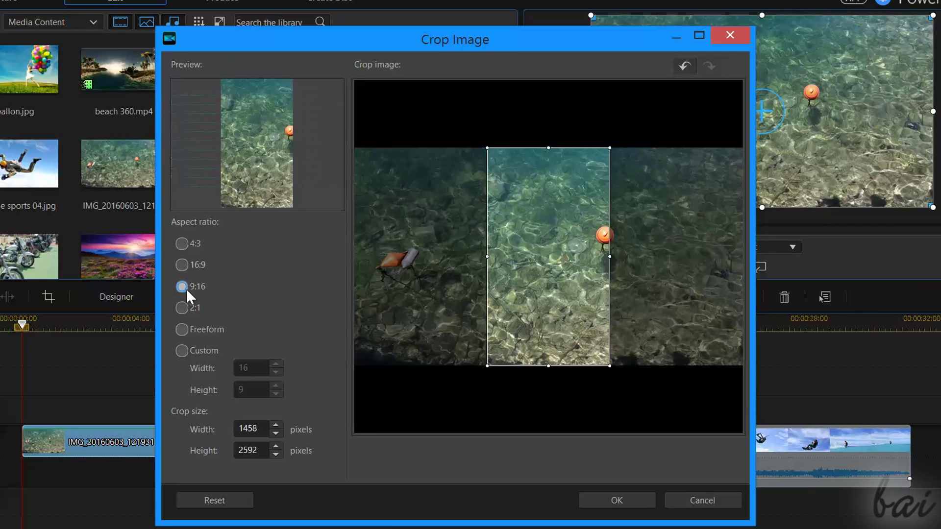
pyautogui.click(185, 308)
pyautogui.click(182, 287)
pyautogui.click(183, 265)
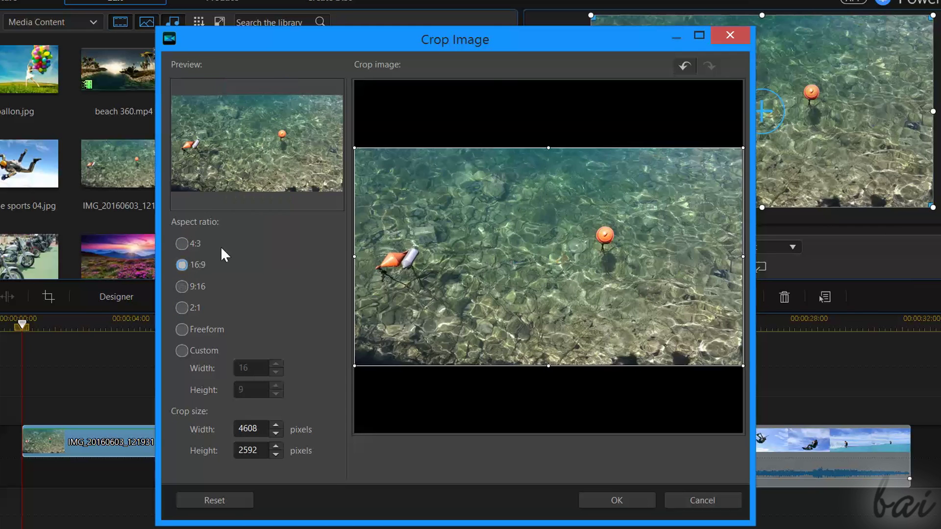
pyautogui.moveTo(358, 151); pyautogui.dragTo(515, 237)
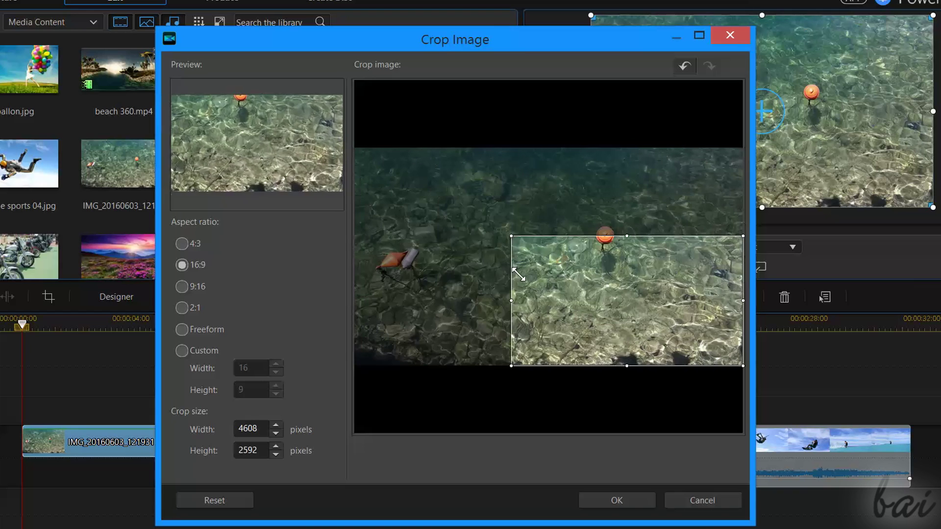
pyautogui.moveTo(626, 315); pyautogui.dragTo(467, 220)
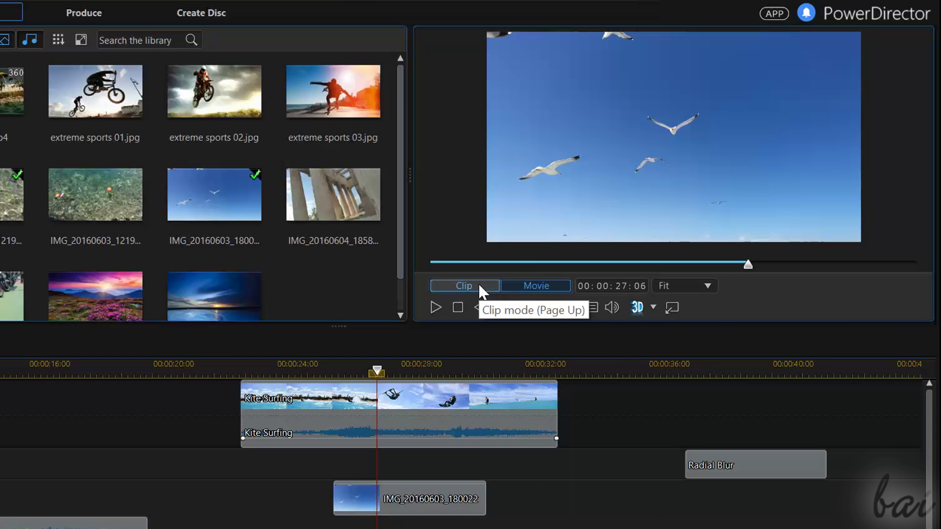
# Preview the seagull clip alone, shrink it into the upper right, and rotate it about 40°
pyautogui.click(479, 283)
pyautogui.moveTo(594, 158); pyautogui.dragTo(662, 154)
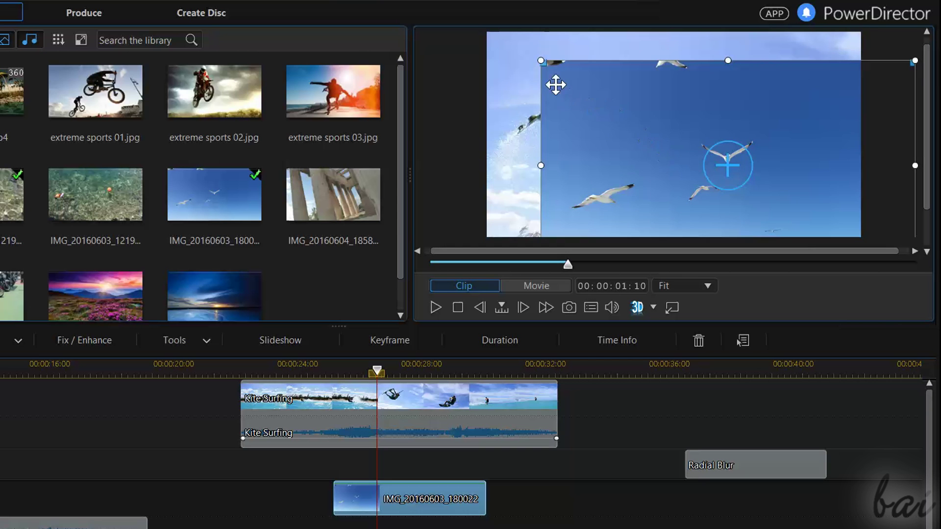
pyautogui.moveTo(544, 63); pyautogui.dragTo(652, 50)
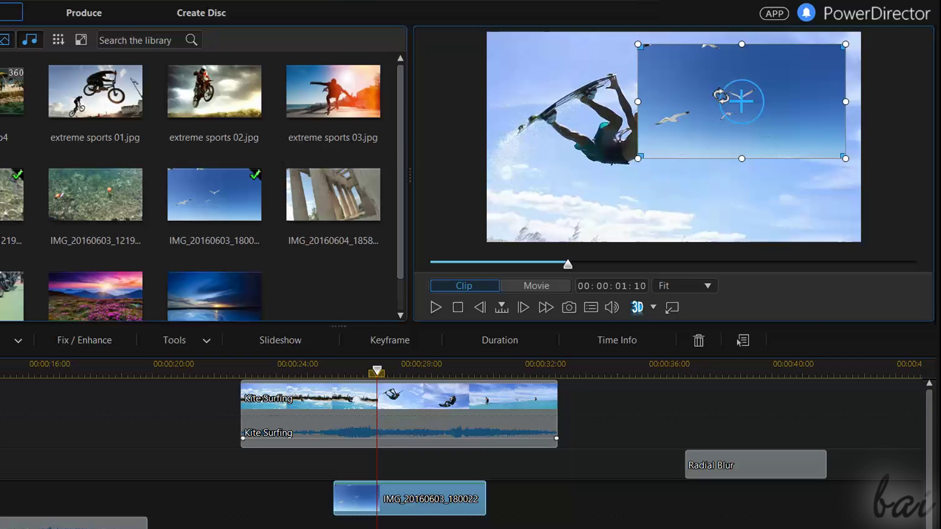
pyautogui.moveTo(721, 95)
pyautogui.mouseDown()
pyautogui.moveTo(738, 99)
pyautogui.moveTo(722, 109)
pyautogui.moveTo(722, 81)
pyautogui.mouseUp()
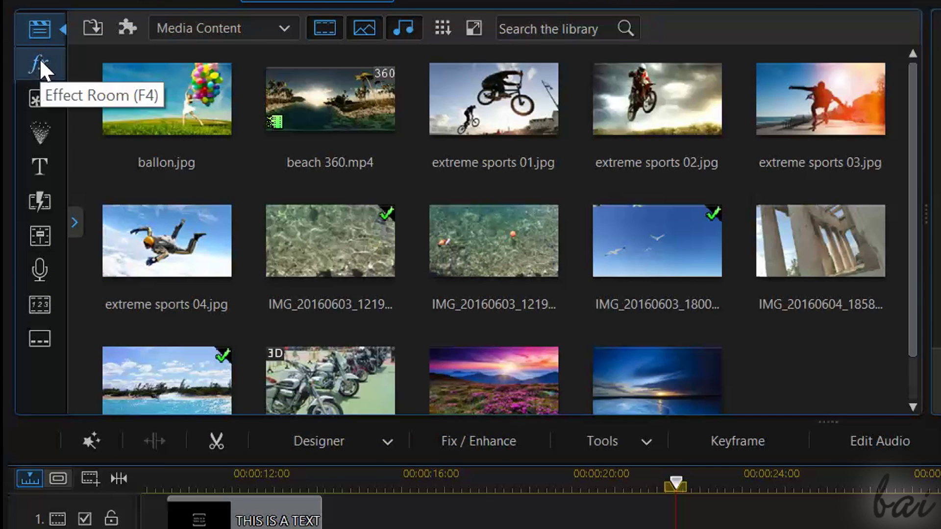
# Drop the Tiles video effect onto the second Kite Surfing clip
pyautogui.click(40, 58)
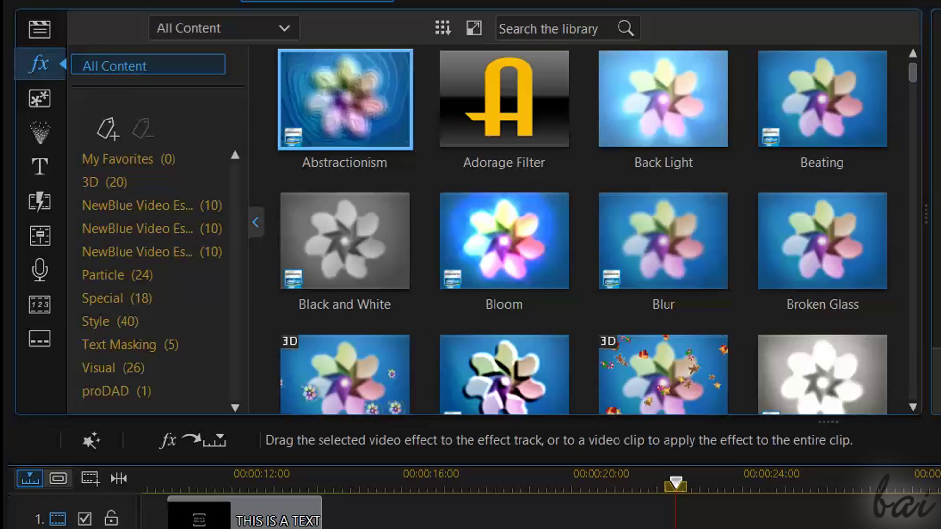
pyautogui.moveTo(913, 81); pyautogui.dragTo(934, 264)
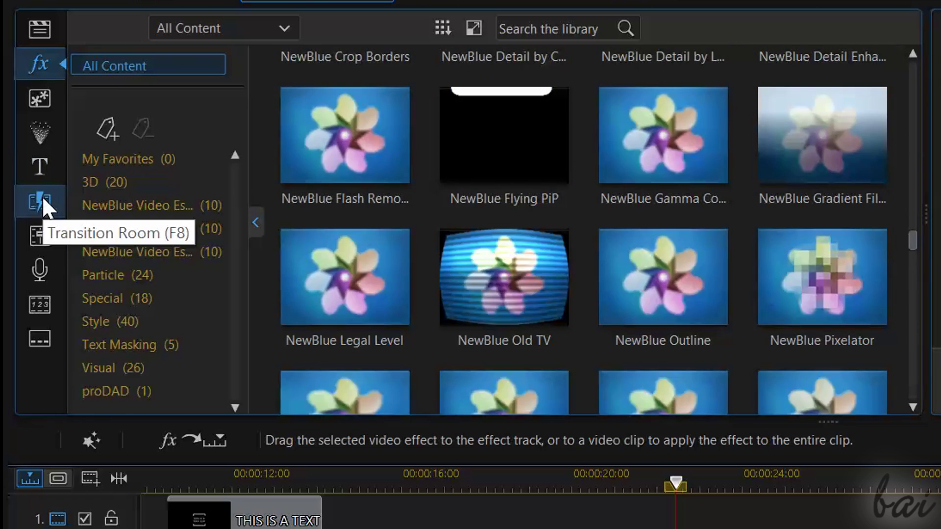
pyautogui.click(41, 199)
pyautogui.moveTo(912, 84); pyautogui.dragTo(916, 151)
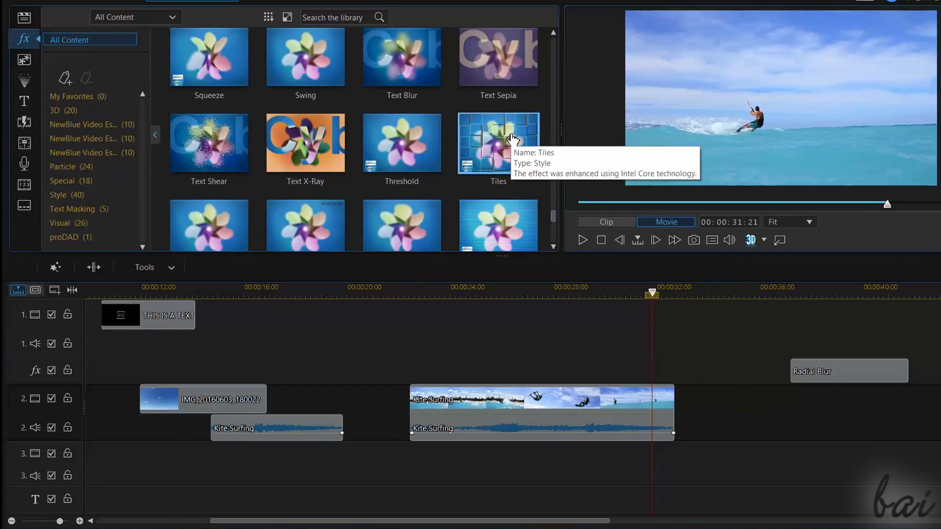
pyautogui.moveTo(513, 141); pyautogui.dragTo(600, 405)
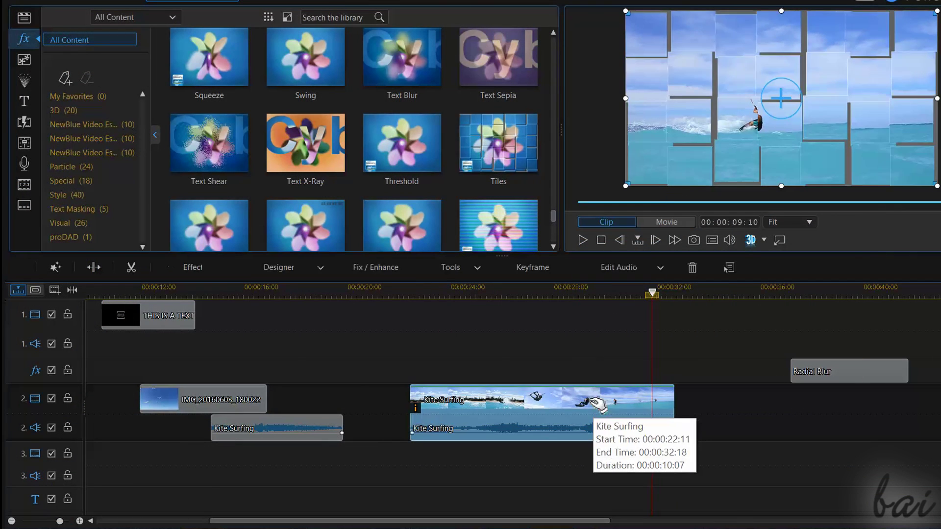
pyautogui.click(24, 121)
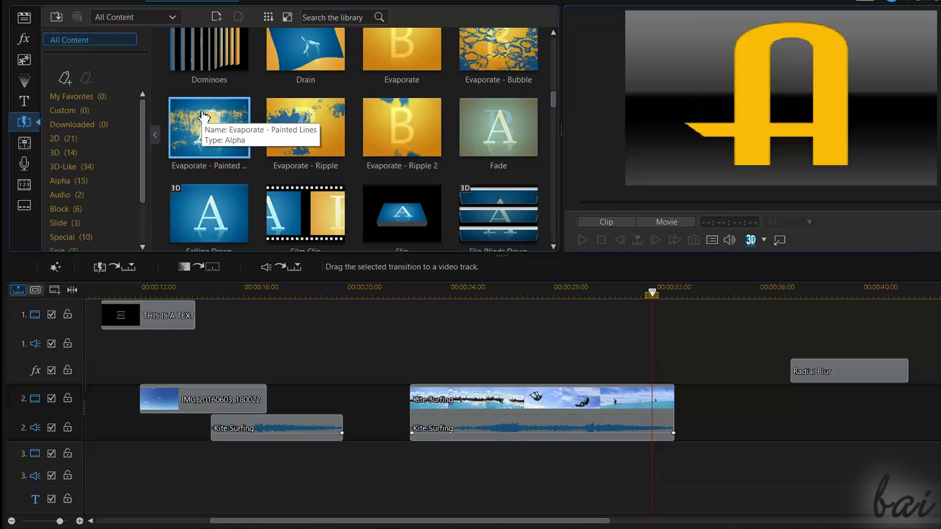
# Add Evaporate - Painted Lines at Kite Surfing's start, preview it, then drag IMG_20160603_180022 later
pyautogui.moveTo(203, 116)
pyautogui.mouseDown()
pyautogui.moveTo(232, 201)
pyautogui.moveTo(370, 374)
pyautogui.moveTo(419, 411)
pyautogui.mouseUp()
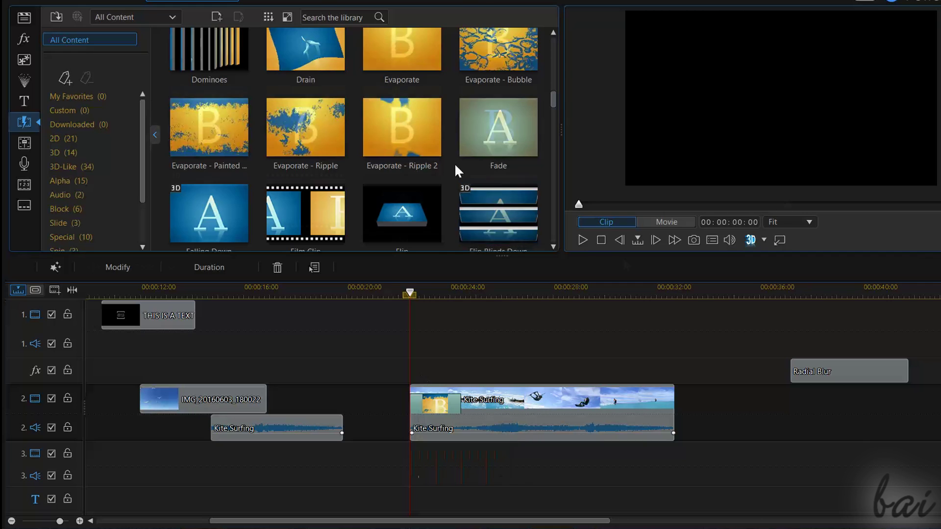
pyautogui.click(583, 240)
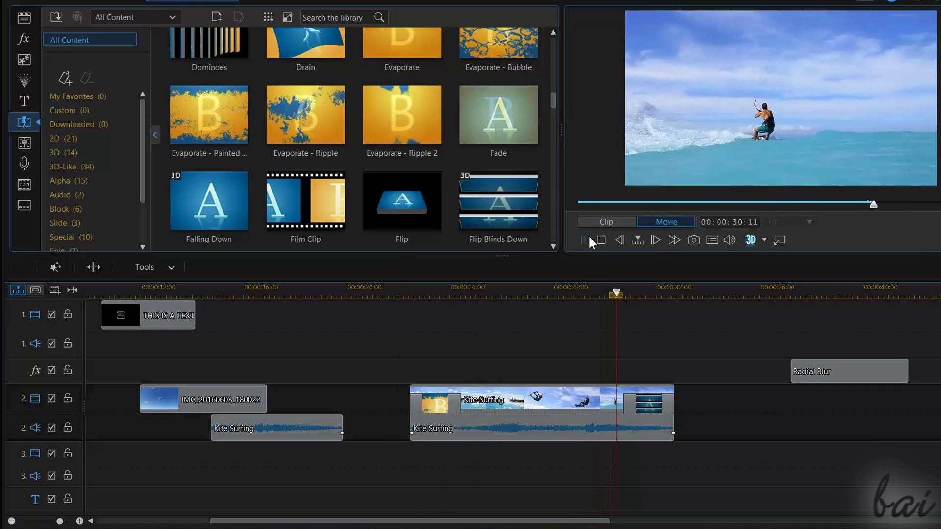
pyautogui.moveTo(259, 402); pyautogui.dragTo(515, 428)
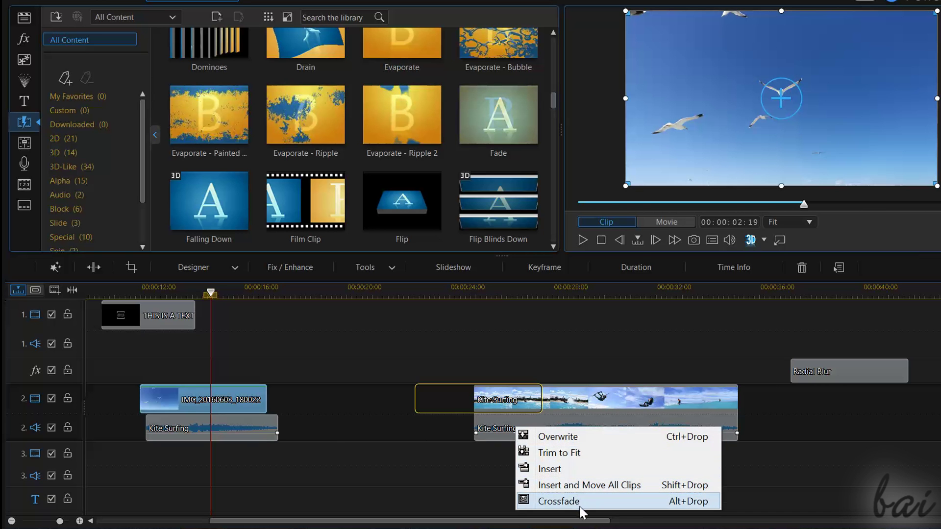
# Crossfade IMG_20160603_180022 into Kite Surfing, then replace that transition with Sift 1 and play it
pyautogui.click(558, 501)
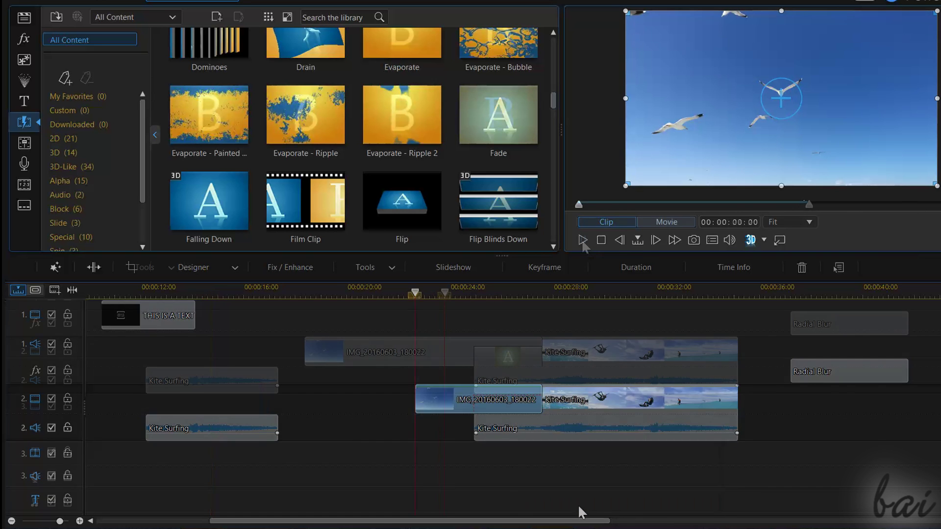
pyautogui.click(582, 240)
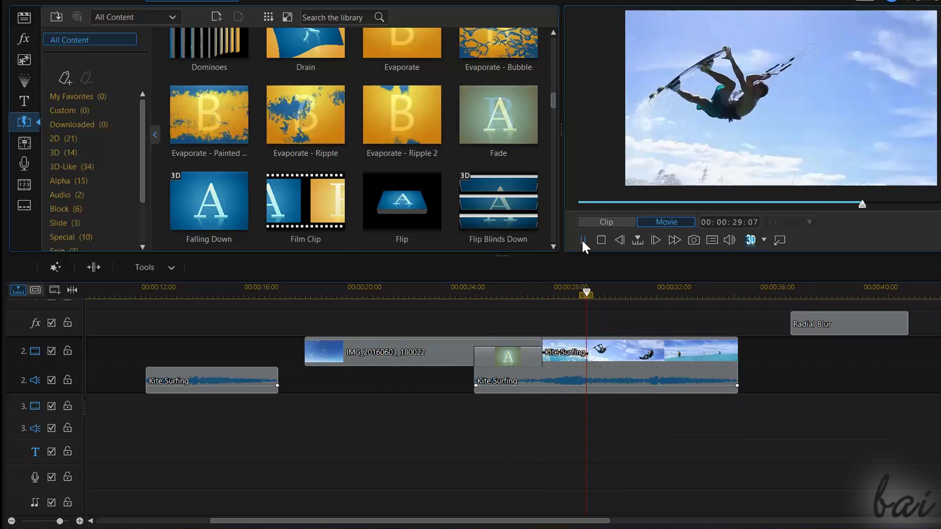
pyautogui.scroll(-10, 238, 161)
pyautogui.click(239, 157)
pyautogui.moveTo(239, 158); pyautogui.dragTo(515, 362)
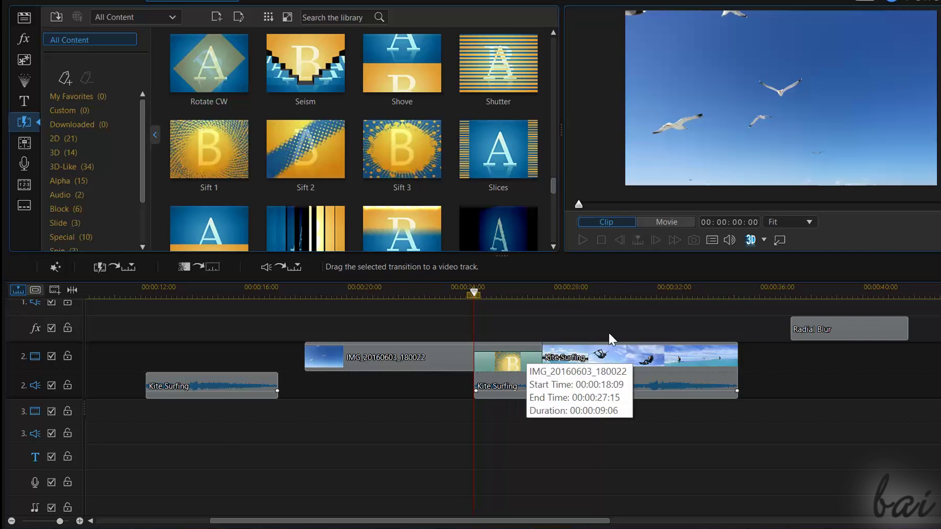
pyautogui.click(845, 351)
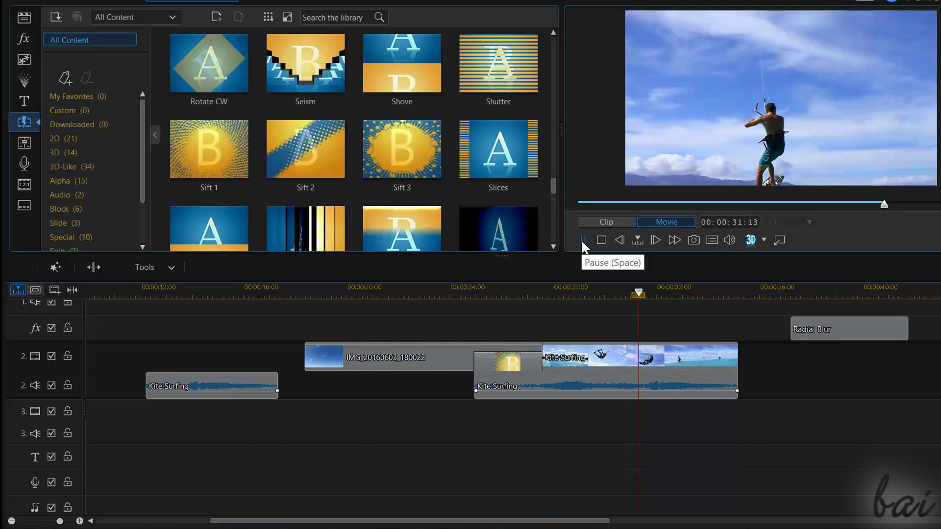
# Stop playback and save the project to the Desktop as MyProject.pds
pyautogui.click(583, 240)
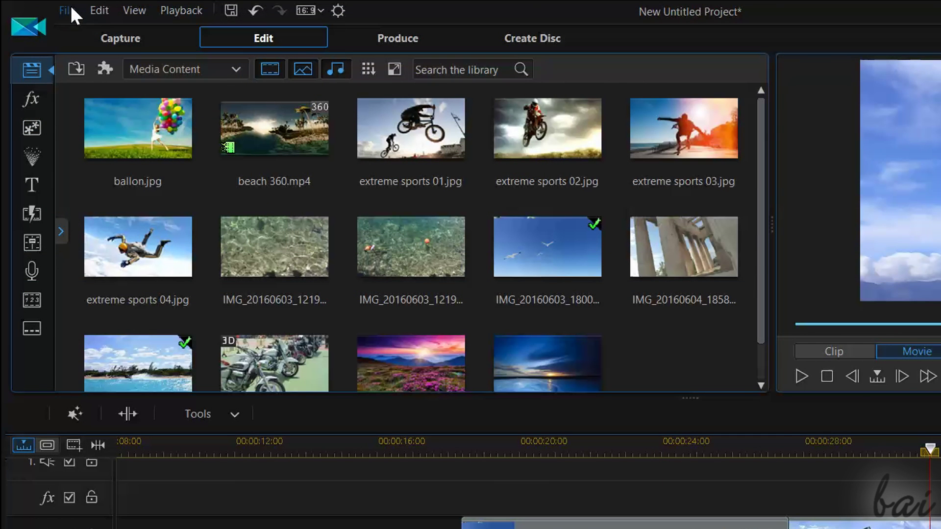
pyautogui.click(68, 10)
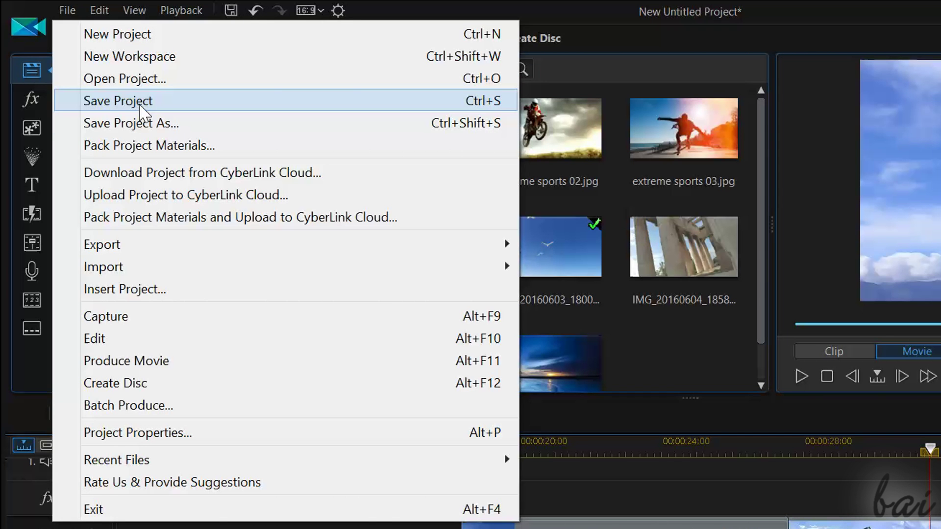
pyautogui.click(149, 124)
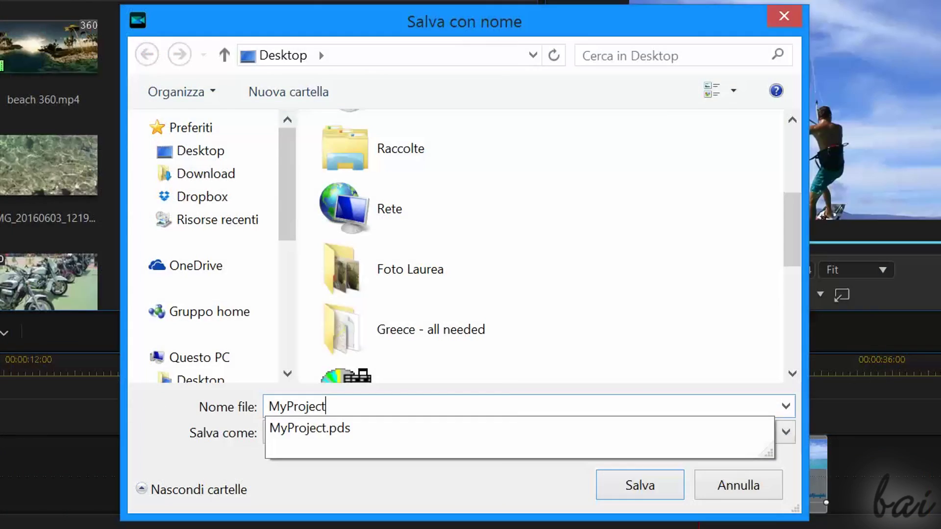
pyautogui.click(441, 433)
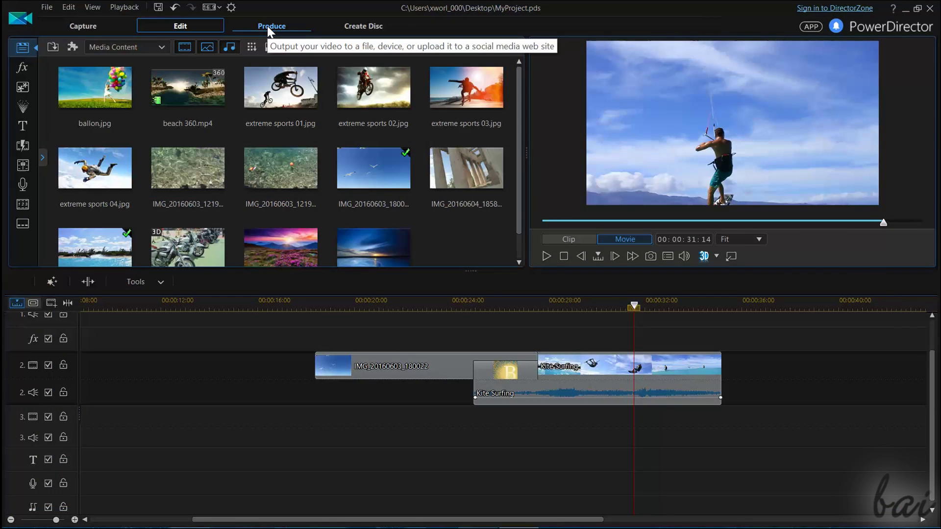
# In Produce, try the AVI, MPEG-2, XAVC S, Windows Media, audio-only and H.265 formats
pyautogui.click(268, 28)
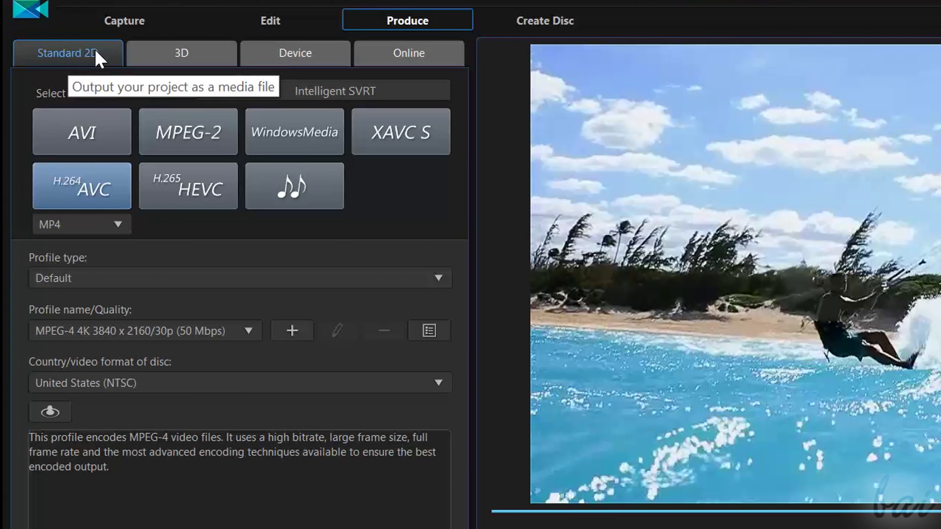
pyautogui.click(95, 127)
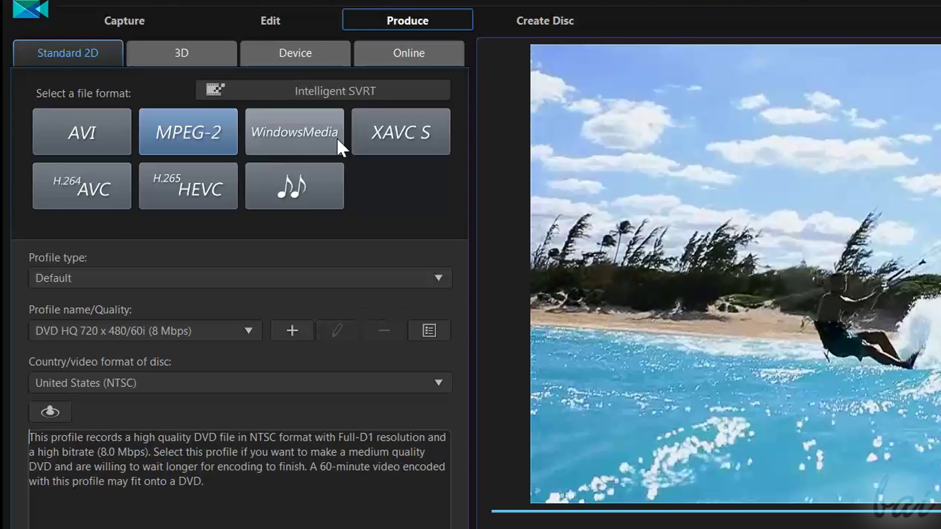
pyautogui.click(209, 147)
pyautogui.click(422, 133)
pyautogui.click(343, 135)
pyautogui.click(305, 181)
pyautogui.click(231, 185)
# Choose H.264 AVC with the MPEG-4 4K 4096x2160/30p profile and pick the output location
pyautogui.click(123, 192)
pyautogui.click(175, 333)
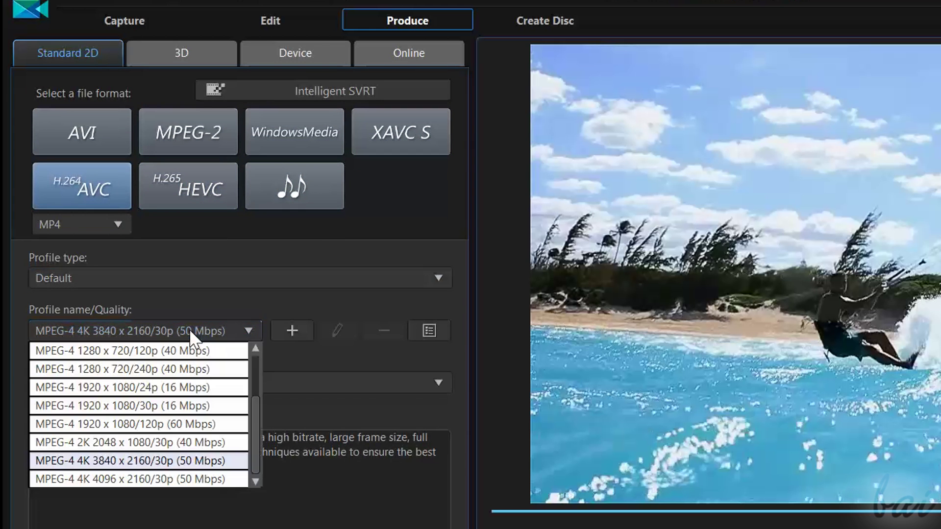
pyautogui.scroll(3, 189, 365)
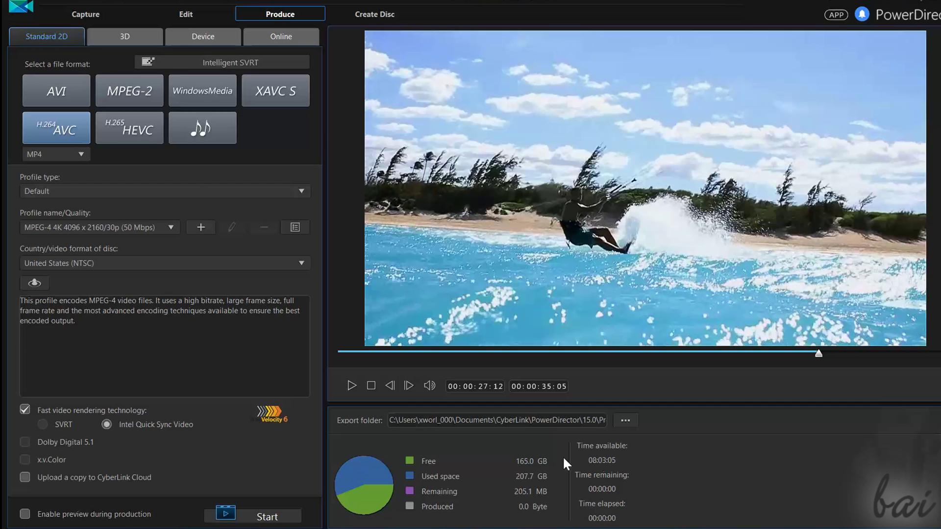
pyautogui.click(636, 422)
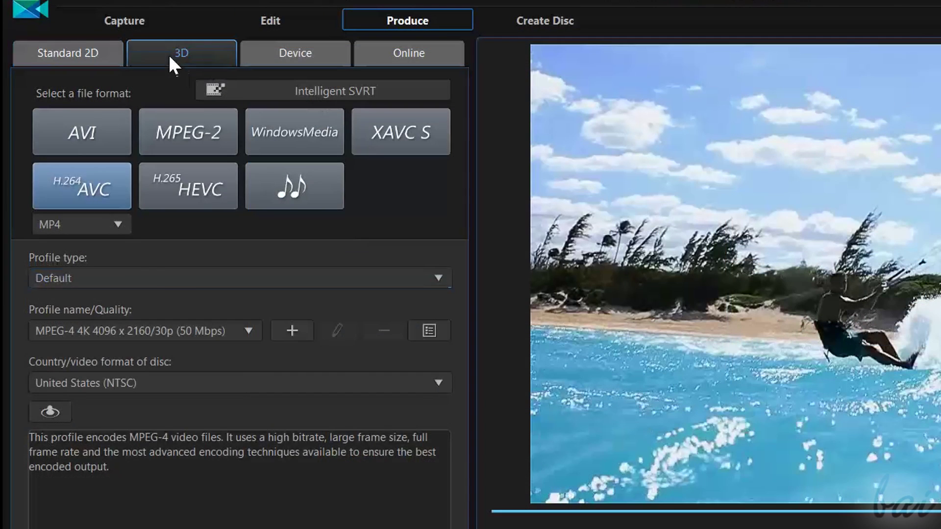
# Look over the 3D formats, then the HDV and Android device formats
pyautogui.click(171, 56)
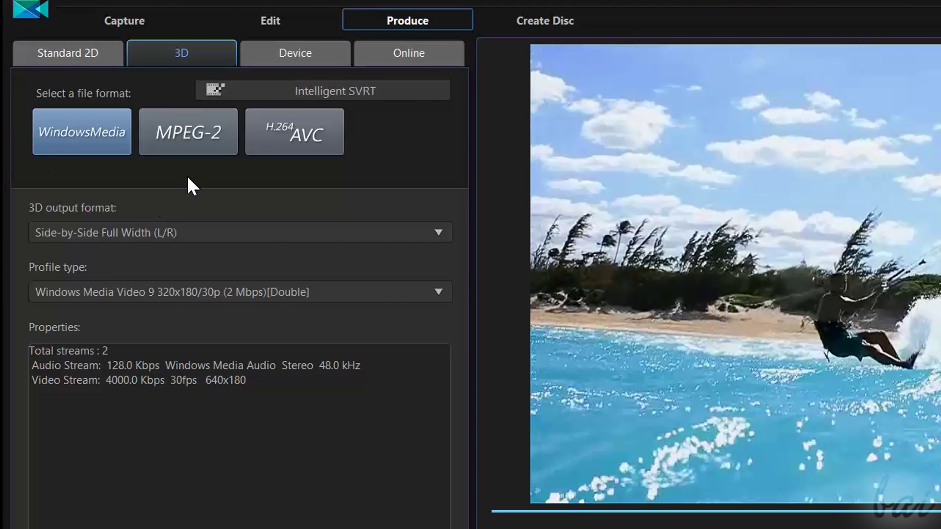
pyautogui.click(291, 55)
pyautogui.click(214, 129)
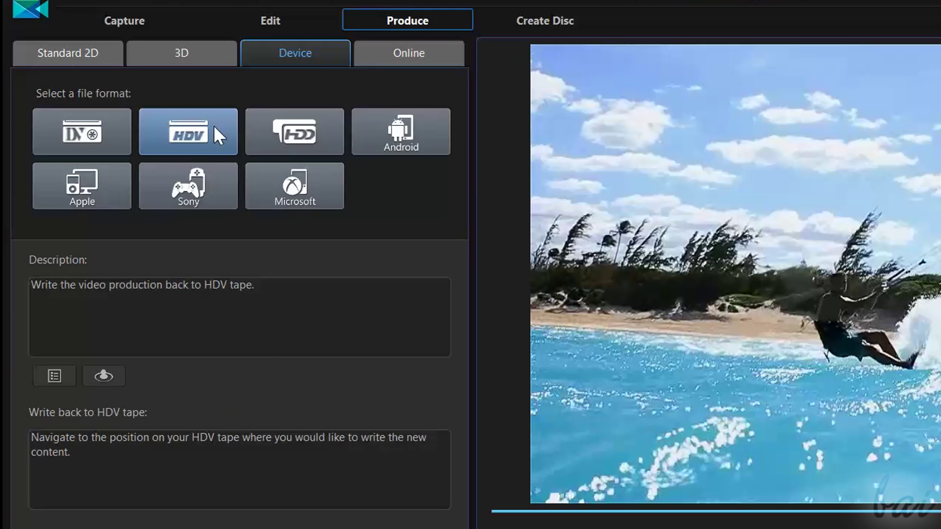
pyautogui.click(396, 146)
# Keep Apple at 512 Kbps iPod/iPhone, then settle on the Microsoft device format
pyautogui.click(82, 189)
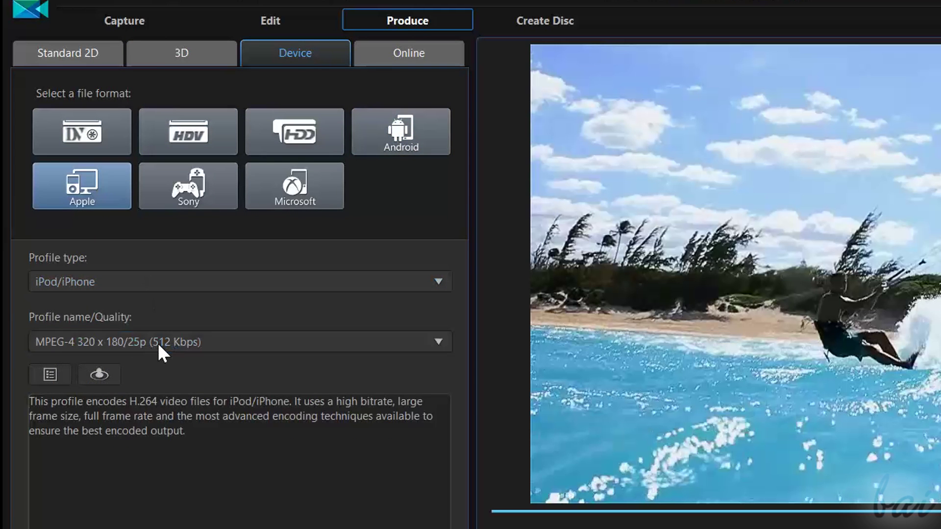
pyautogui.click(156, 342)
pyautogui.click(160, 278)
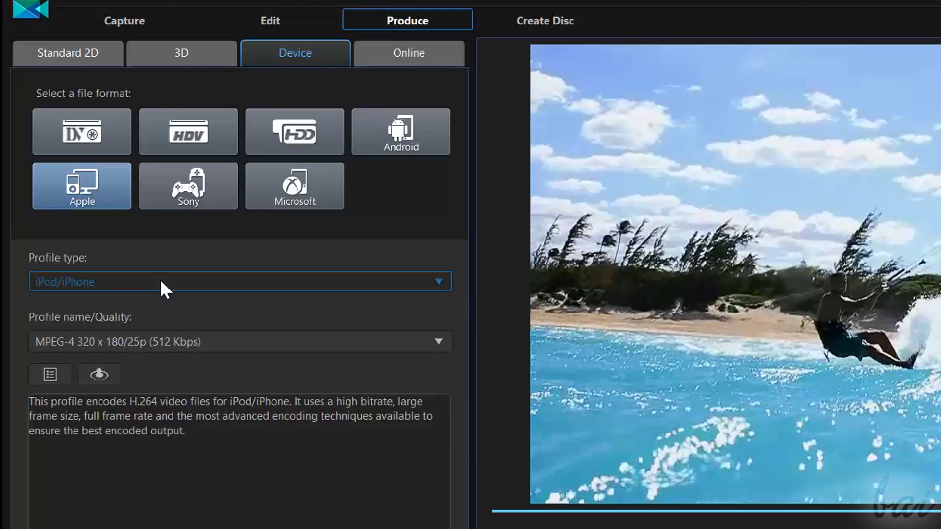
pyautogui.click(160, 278)
pyautogui.click(160, 278)
pyautogui.click(294, 186)
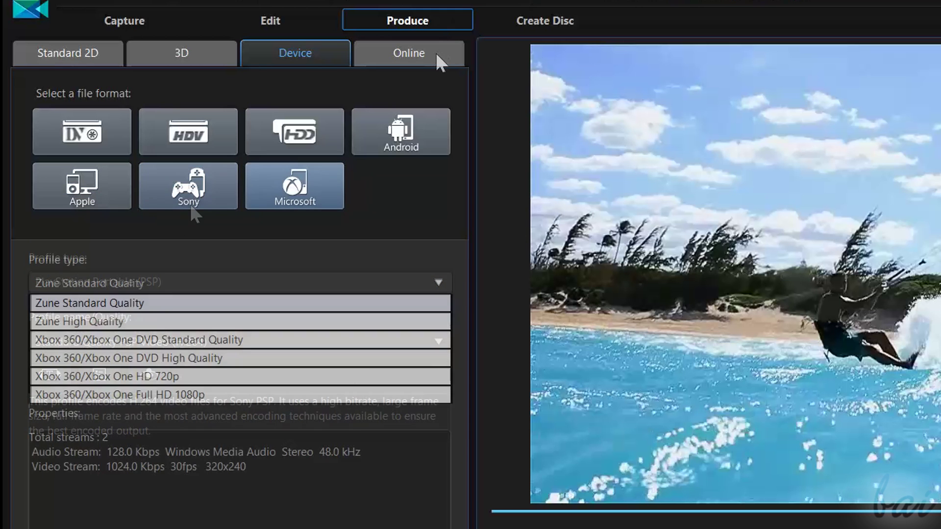
# On the Online tab, try YouTube, Dailymotion and Vimeo, then return to YouTube's quality profiles
pyautogui.click(427, 55)
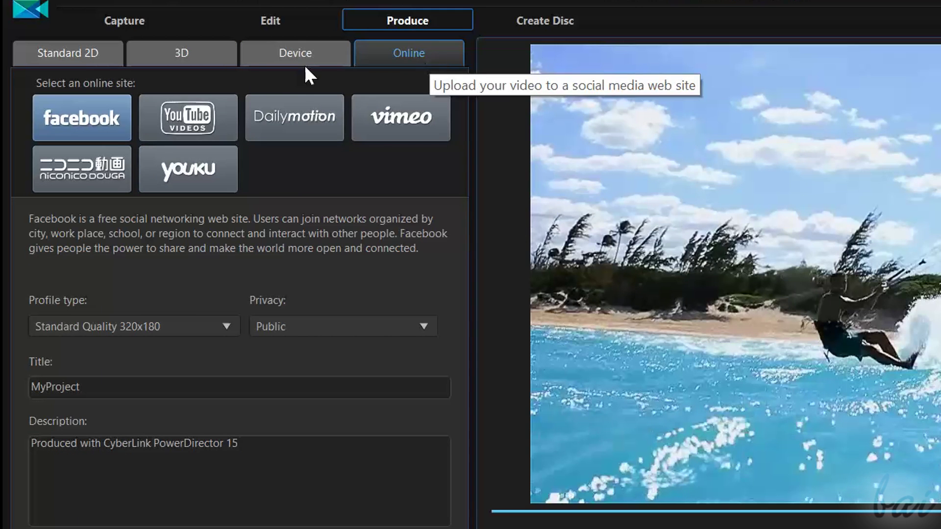
pyautogui.click(212, 104)
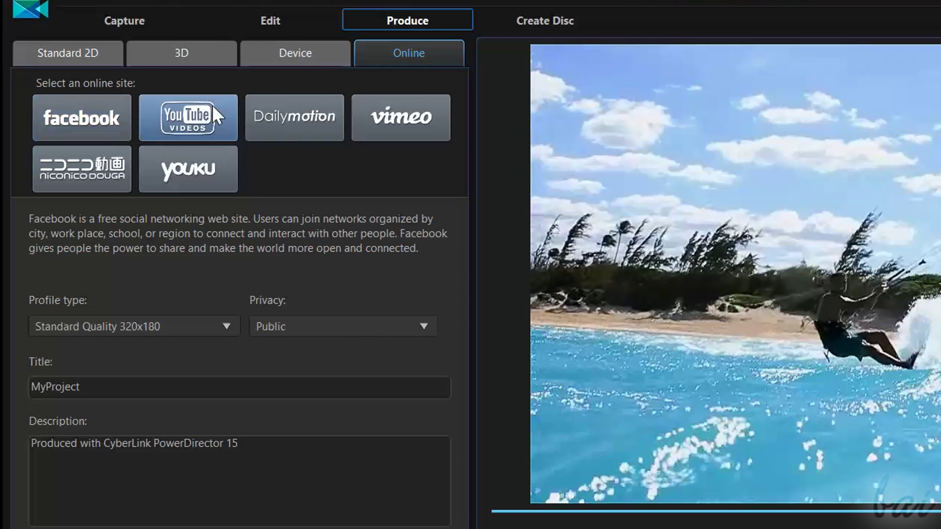
pyautogui.click(302, 122)
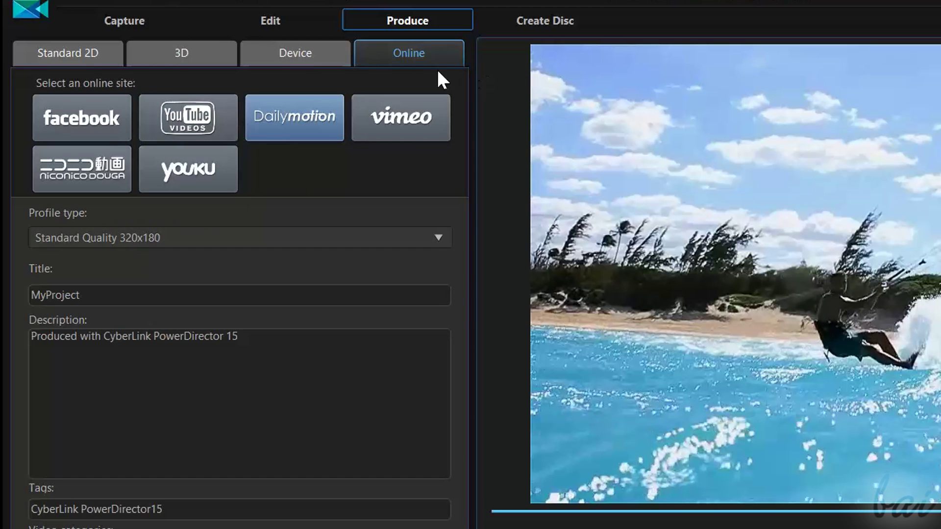
pyautogui.click(429, 115)
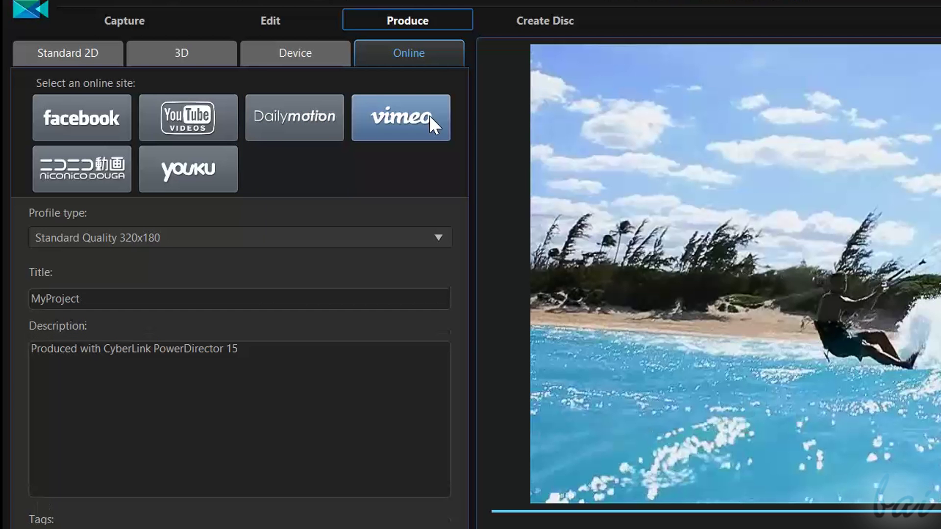
pyautogui.click(189, 118)
pyautogui.click(218, 237)
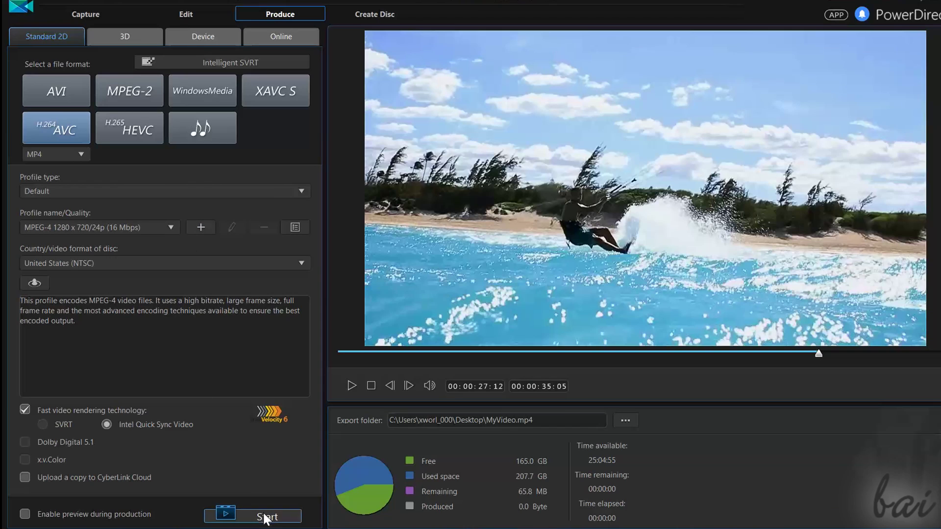
# Render the MP4 video, then set the YouTube quality to 4K Quality 4096x2160
pyautogui.click(266, 518)
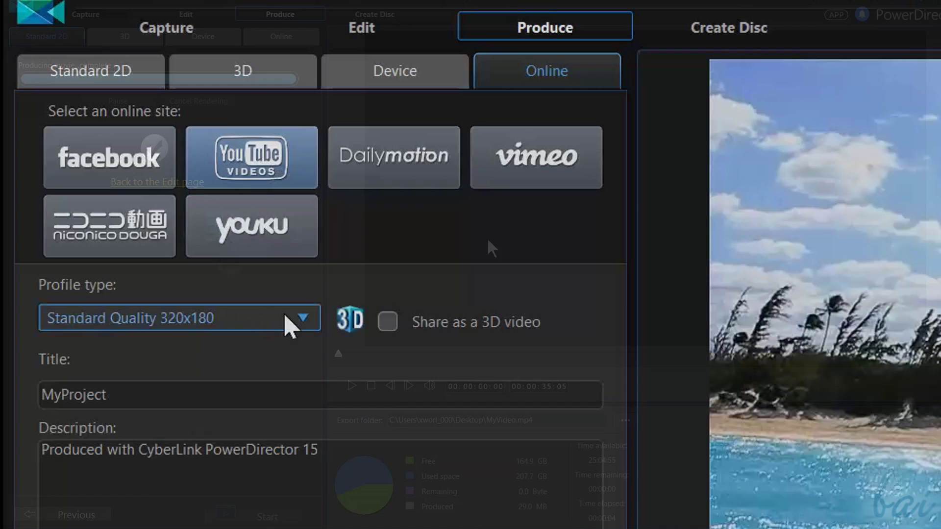
pyautogui.click(296, 326)
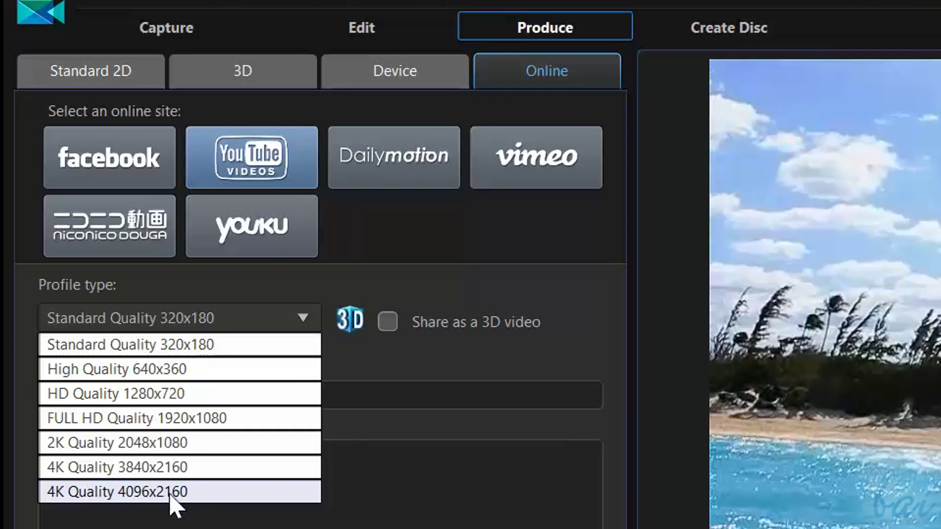
pyautogui.click(203, 494)
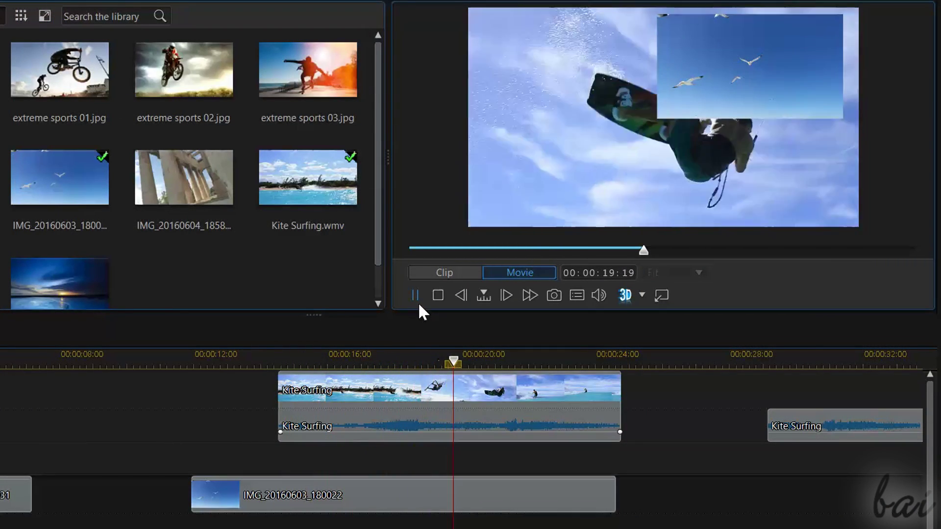
# Pause, resume and pause the preview at about 00:00:21:21, then select the Kite Surfing clip
pyautogui.click(418, 300)
pyautogui.moveTo(251, 488); pyautogui.dragTo(249, 488)
pyautogui.click(414, 295)
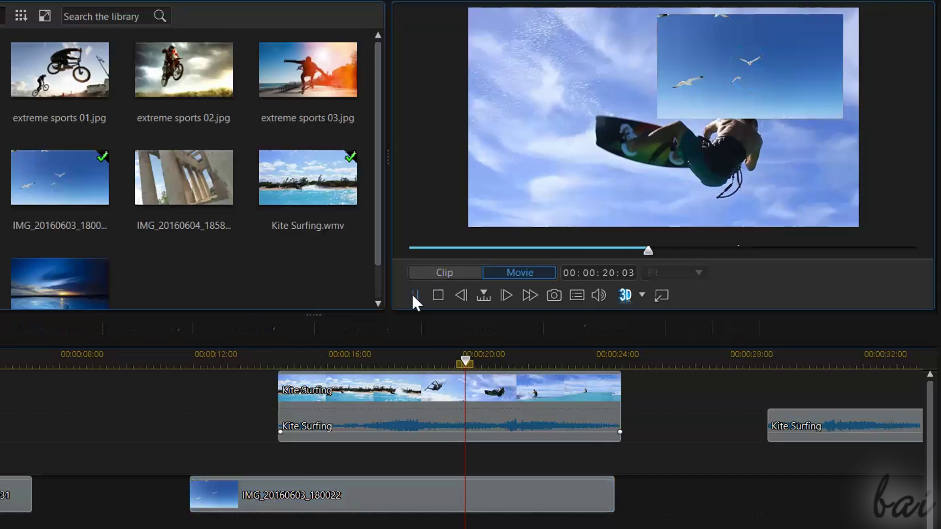
pyautogui.click(415, 295)
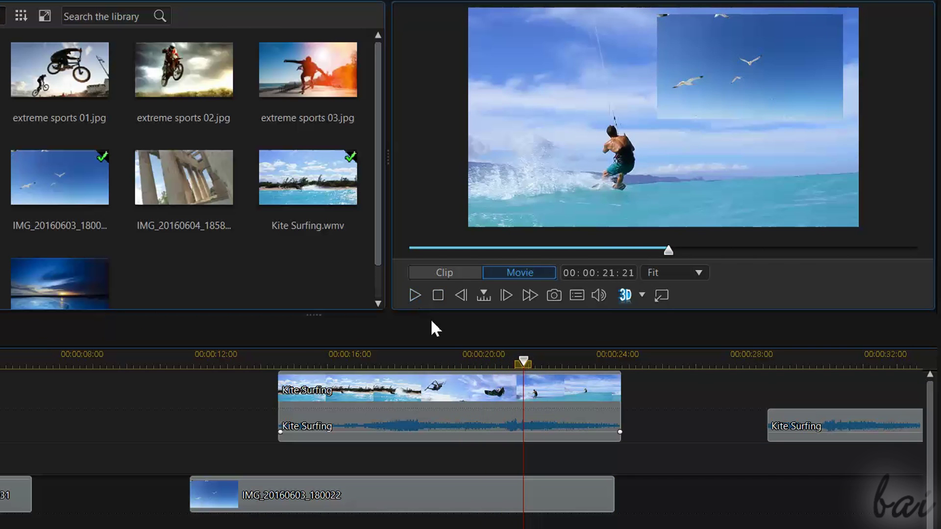
pyautogui.click(375, 398)
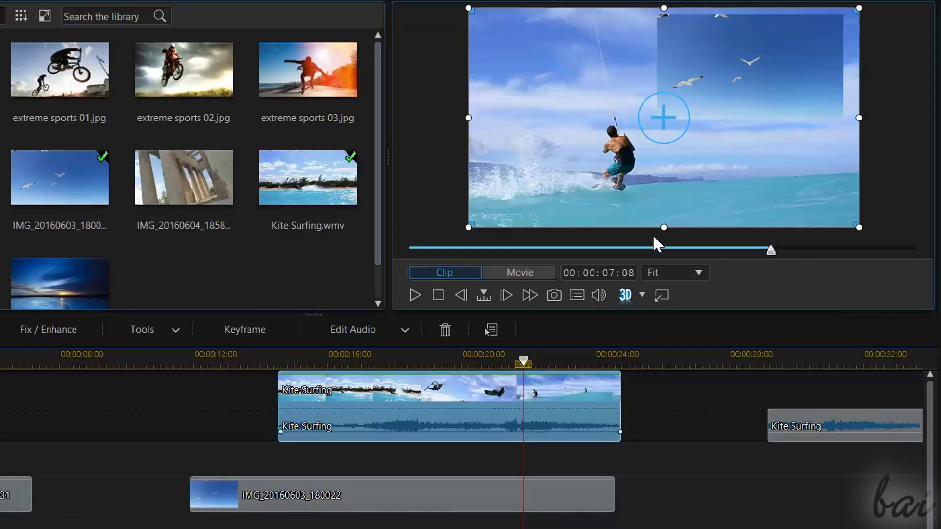